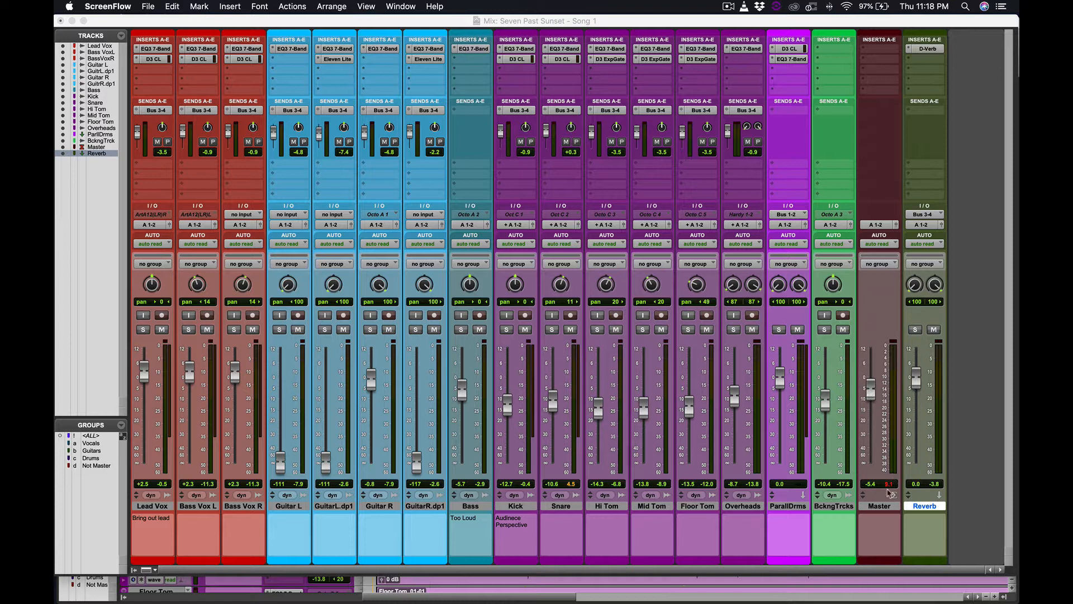
- Insert the stereo Dyn3 Compressor/Limiter in the first insert slot of the Master track
click(880, 505)
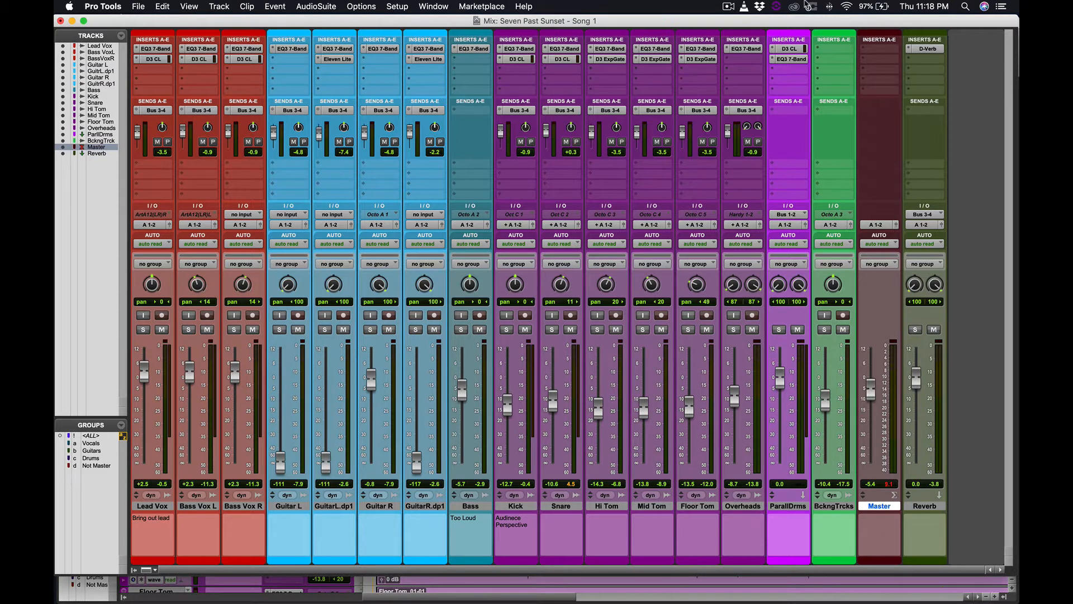
click(885, 50)
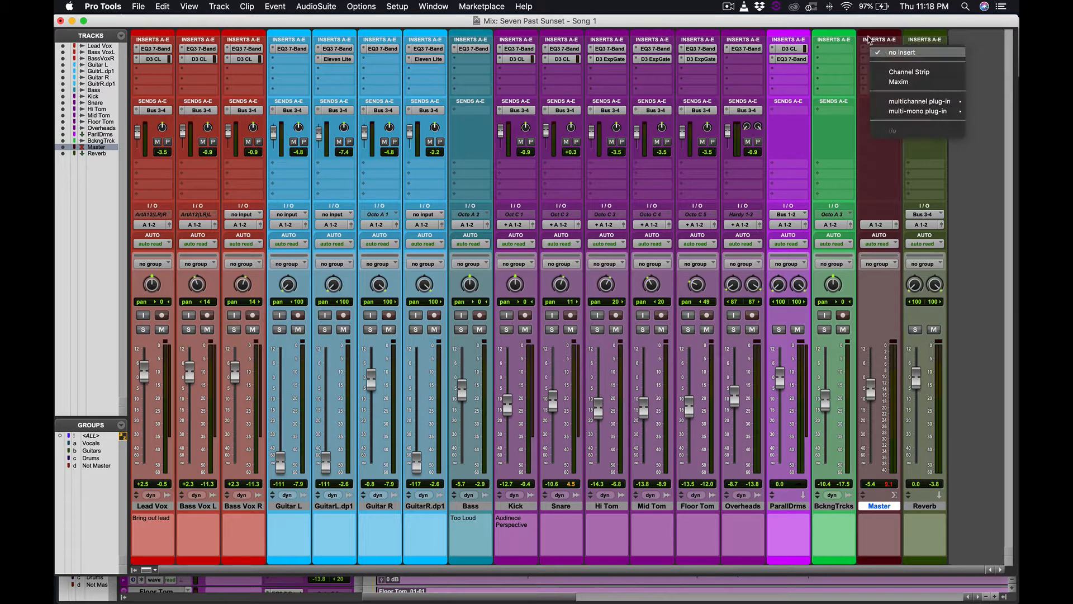
click(870, 40)
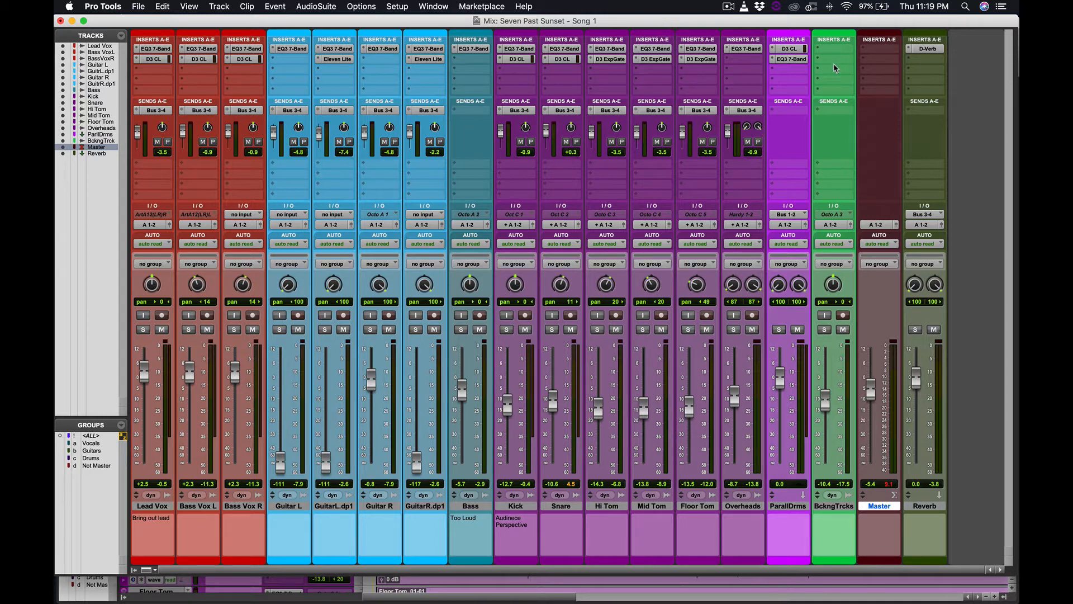
click(872, 50)
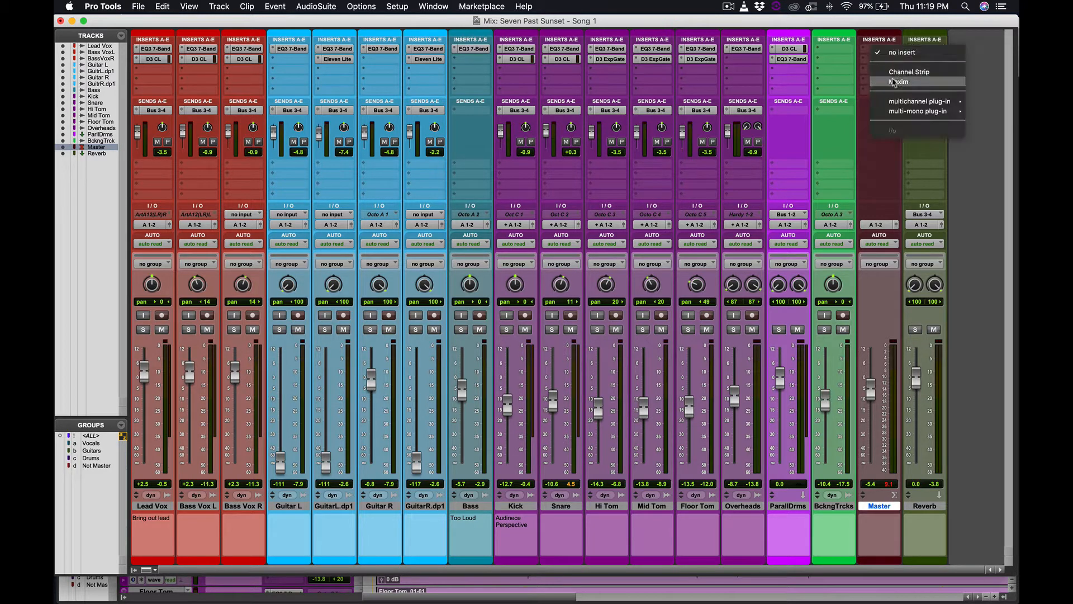
mouse_move(920, 101)
mouse_move(832, 117)
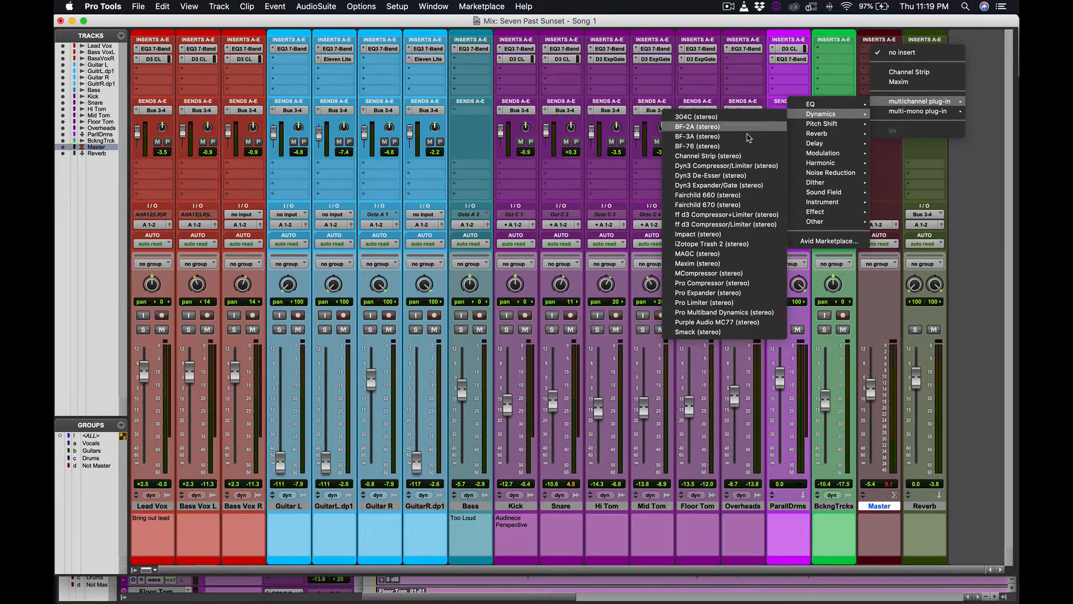
click(710, 166)
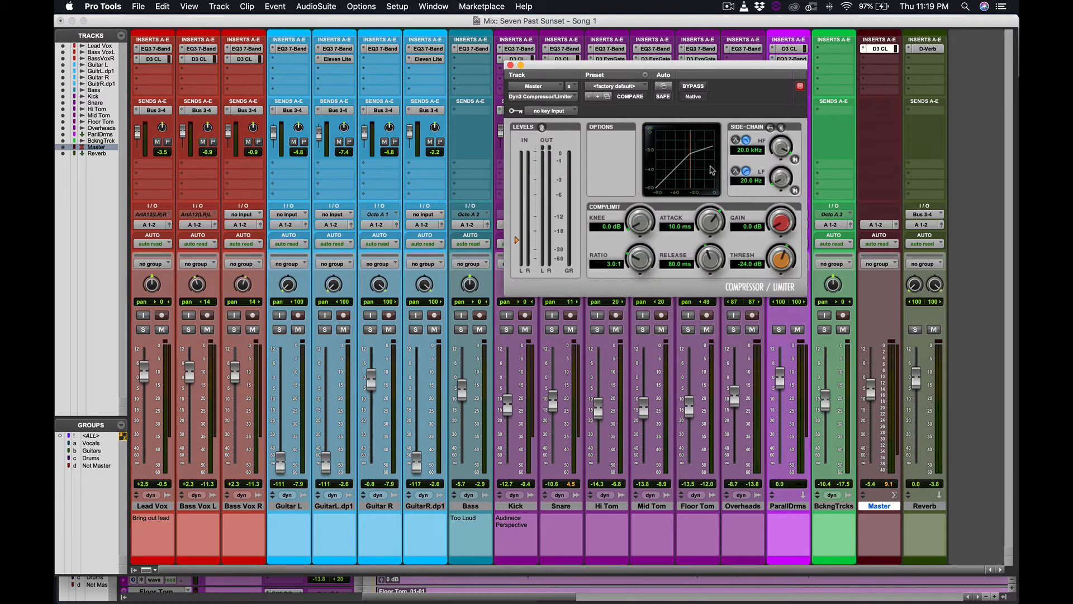
- Set the Master compressor's threshold to -6.3 dB, ratio to 2.1:1 and attack to 72.8 ms
drag(779, 267, 779, 243)
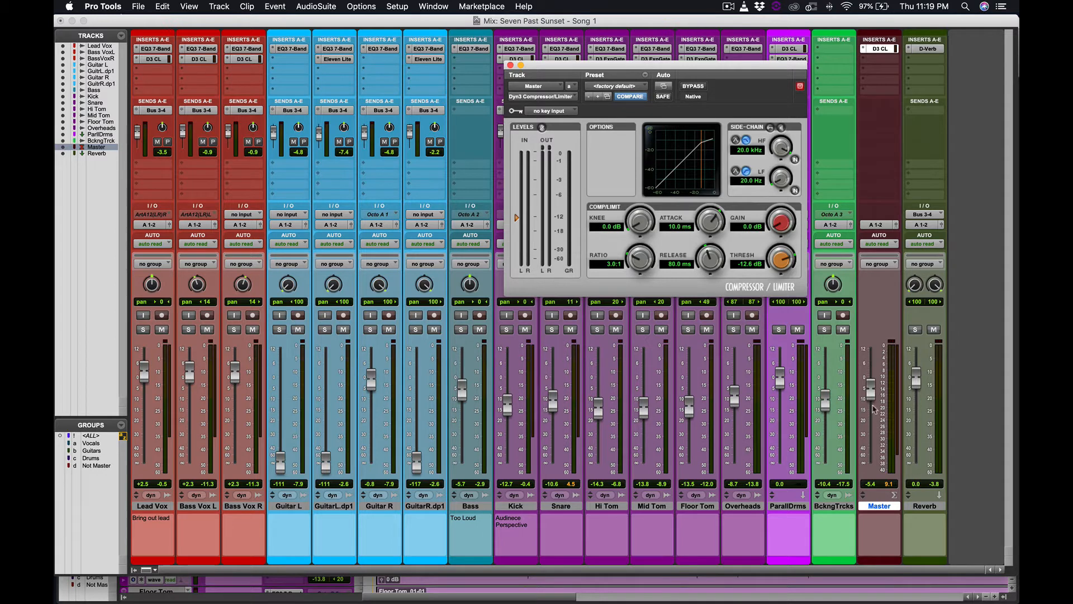
drag(779, 262, 781, 250)
drag(648, 256, 629, 273)
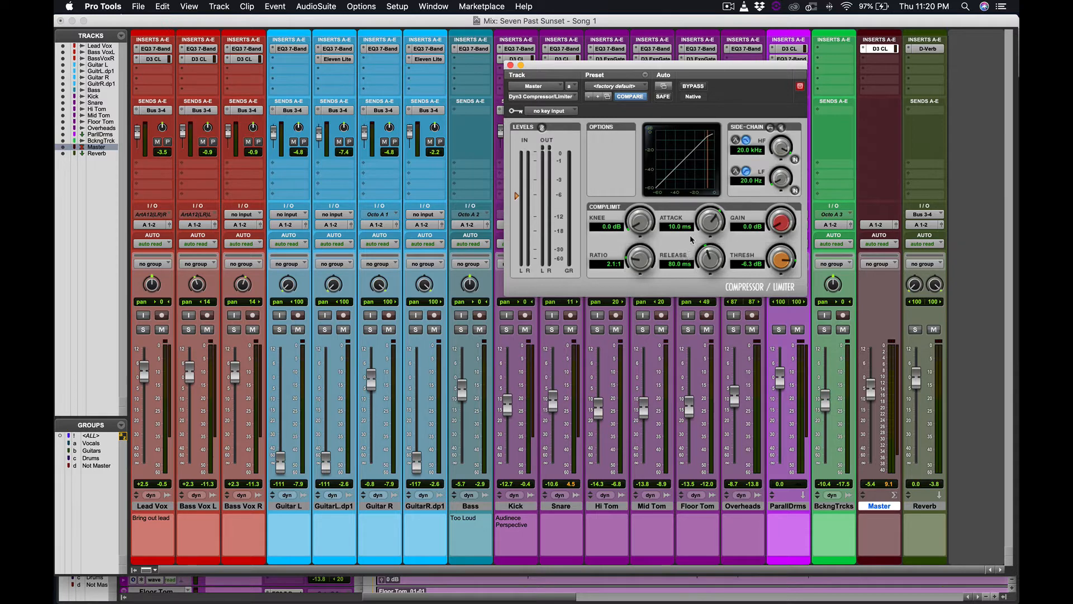
drag(698, 224, 700, 204)
- Play the mix and lower the Master compressor's threshold to -18.9 dB while listening
key(space)
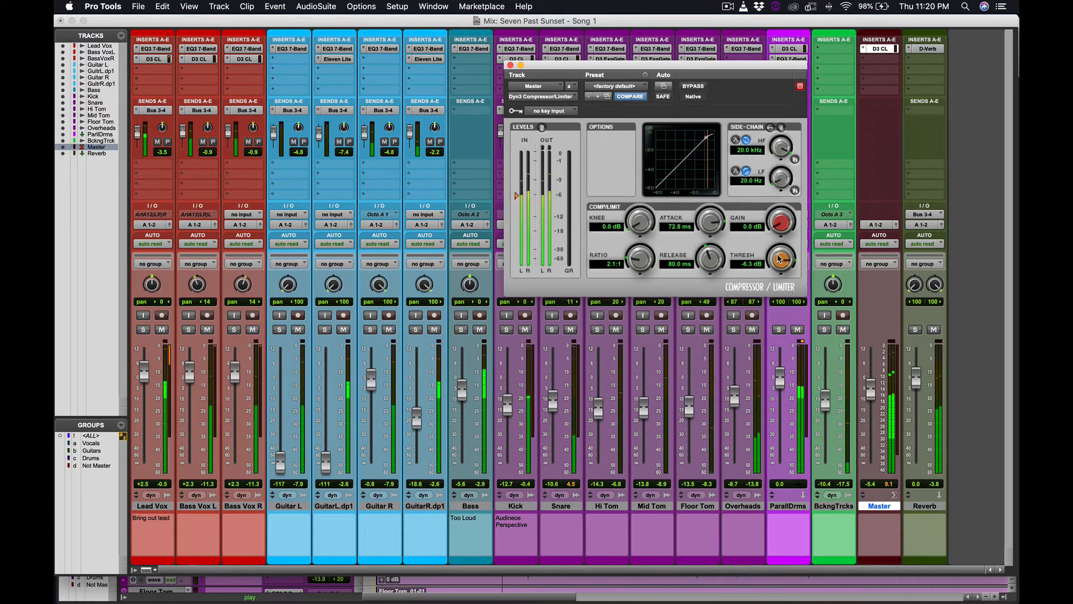
drag(778, 260, 790, 309)
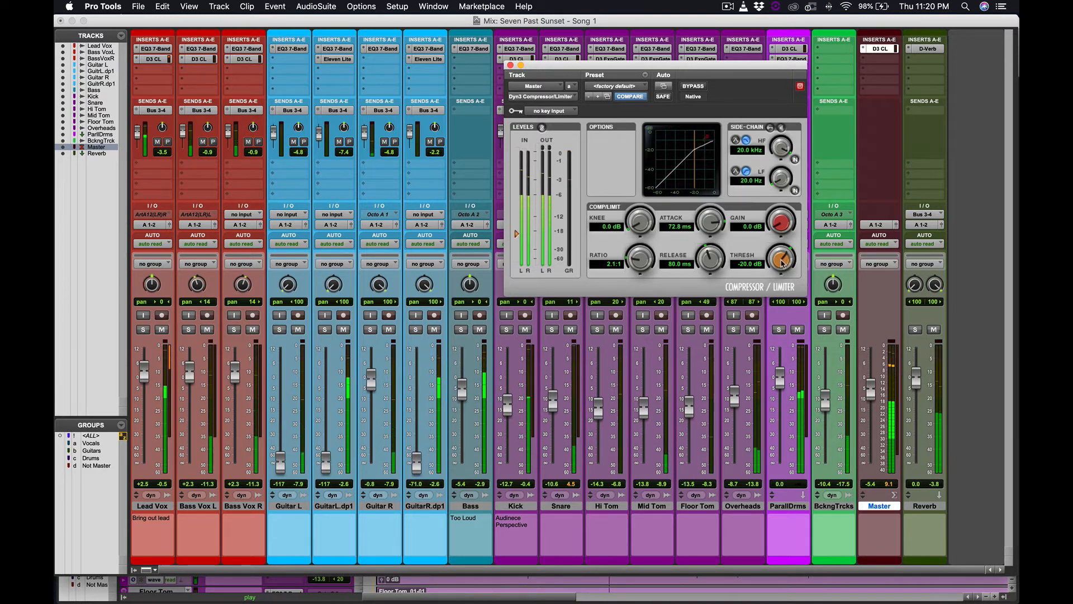
drag(783, 261, 781, 261)
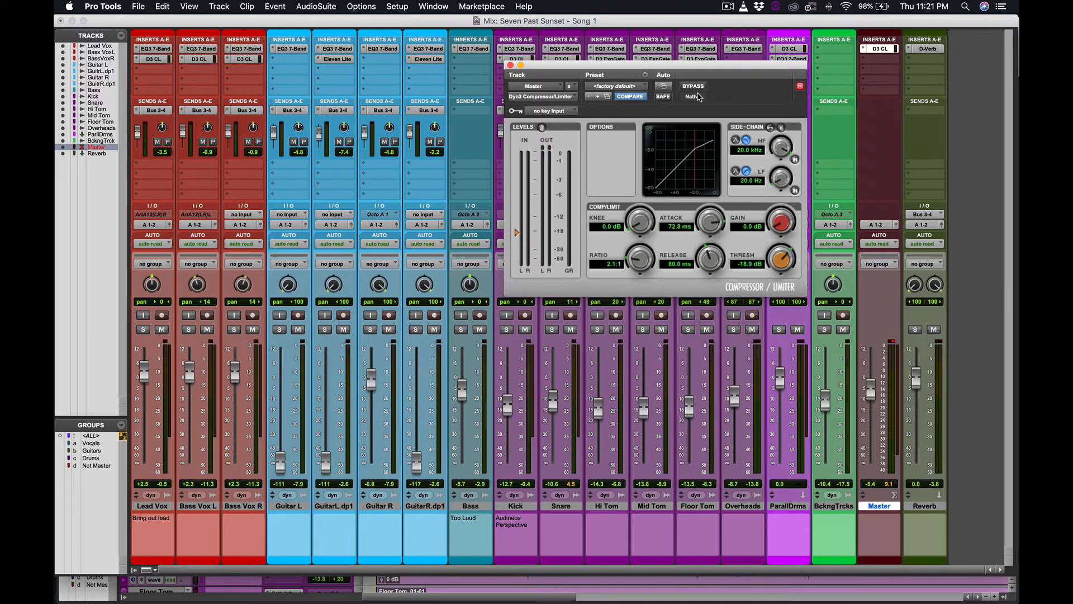
- Compare the playing mix with the Master compressor bypassed and active, and set its ratio to 3.0:1
key(space)
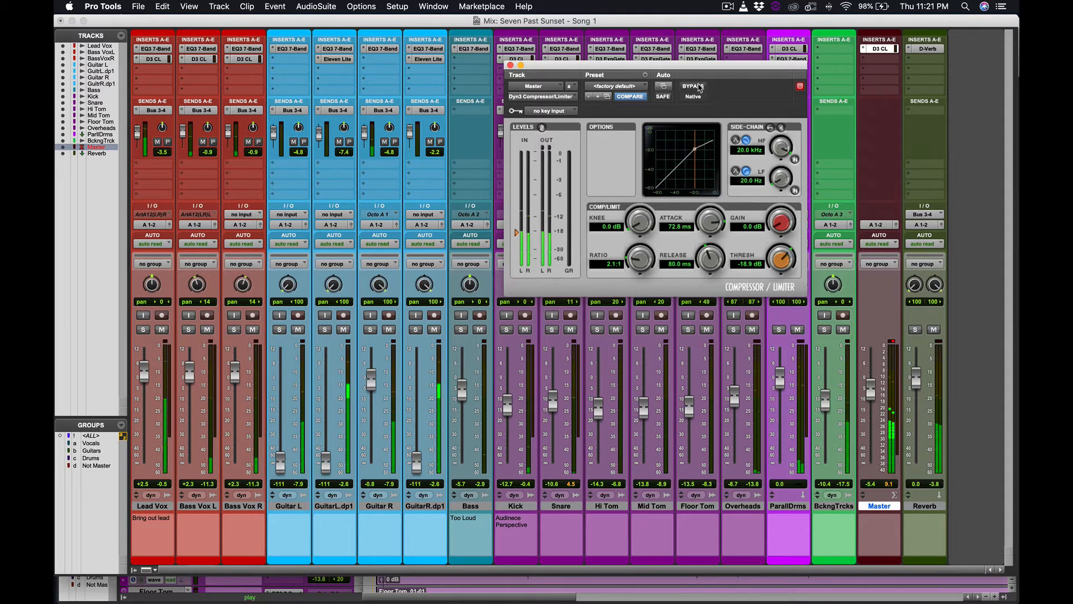
click(698, 87)
click(698, 87)
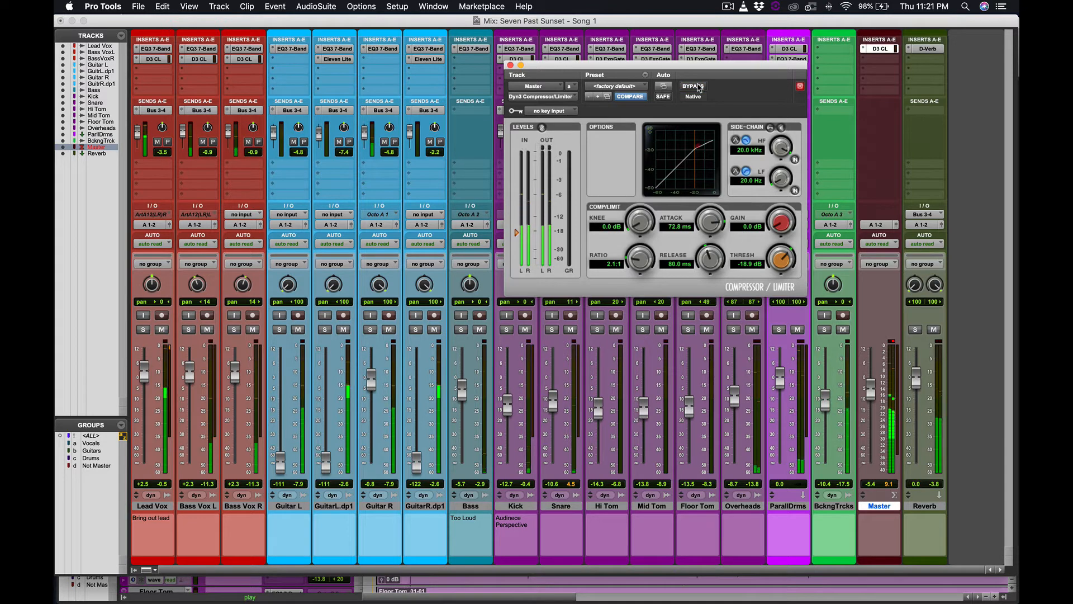
click(698, 87)
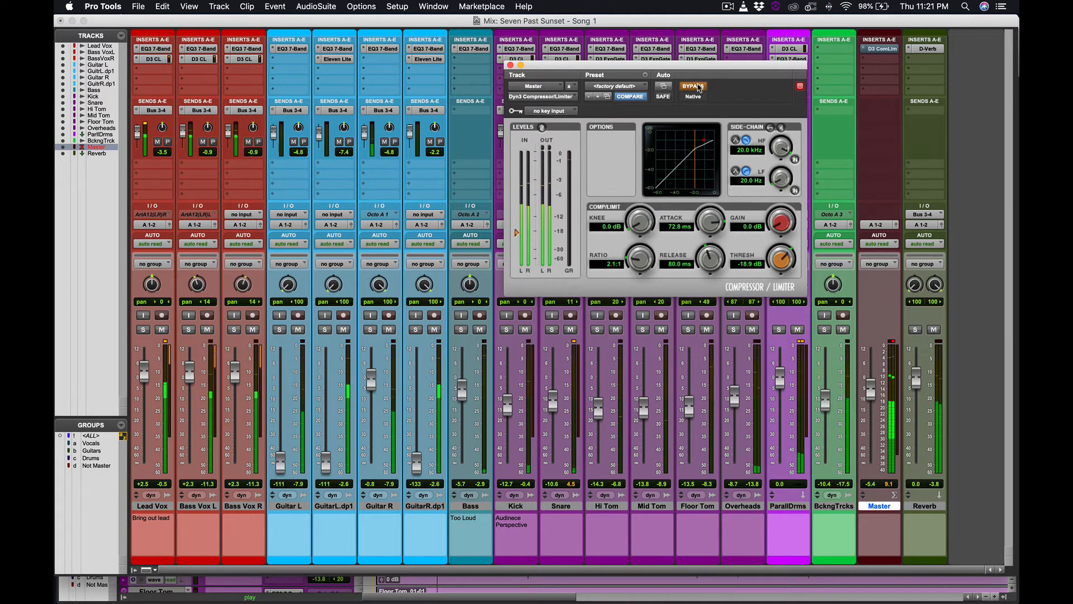
click(698, 87)
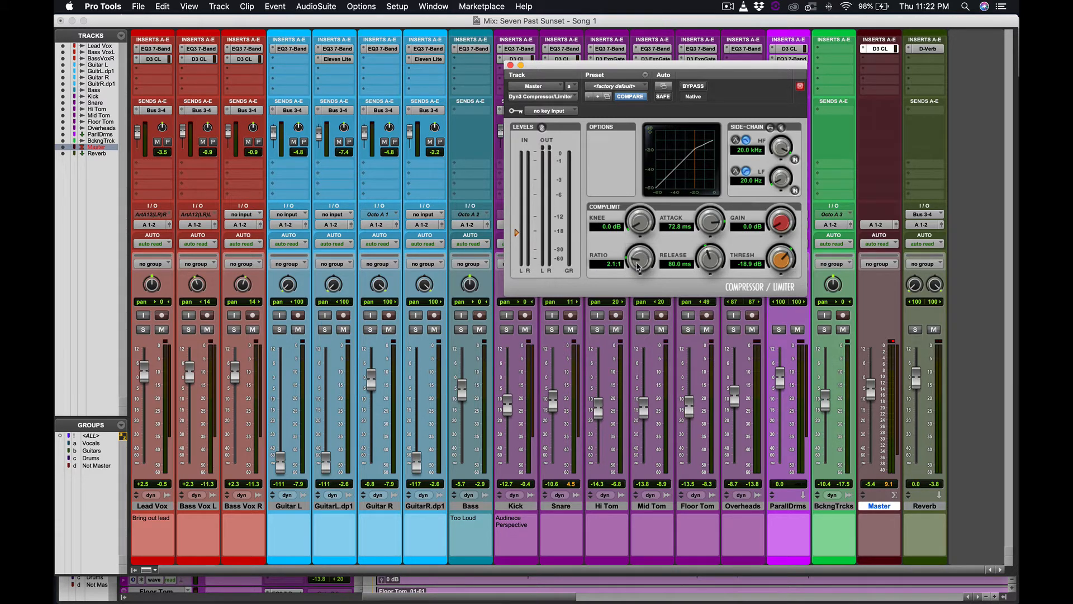
drag(637, 264, 638, 254)
- Insert the stereo EQ3 7-Band in the Master track's second insert slot and open its plug-in window
click(877, 59)
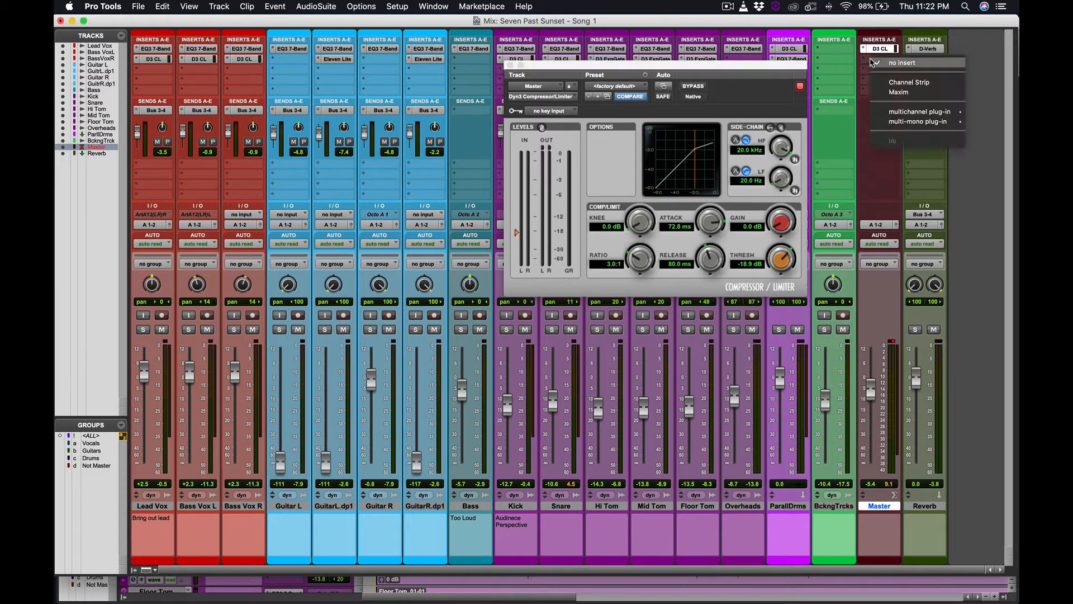
mouse_move(900, 112)
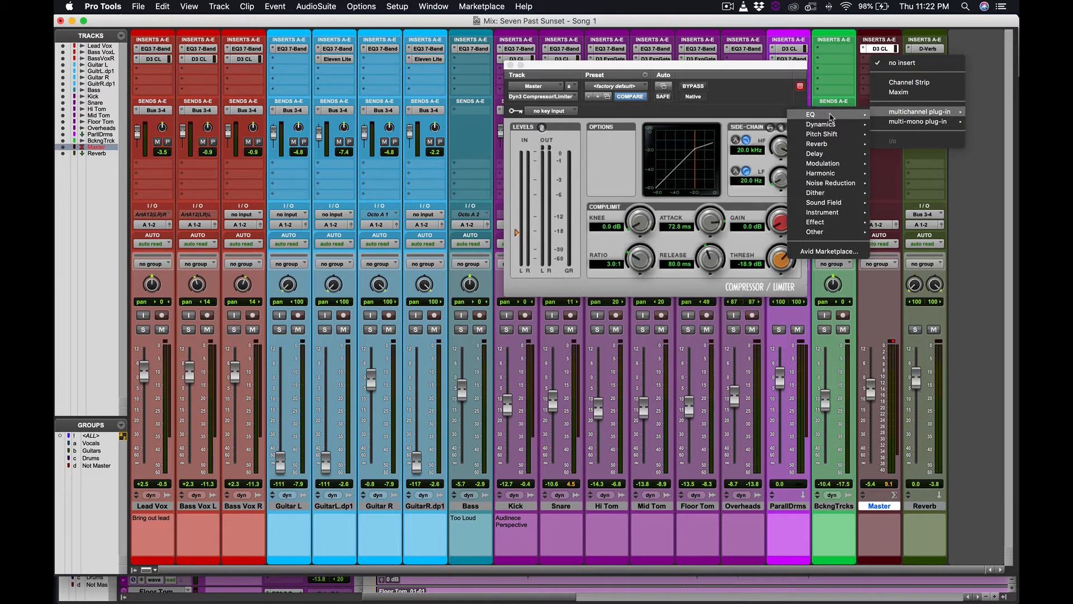
mouse_move(816, 115)
click(718, 154)
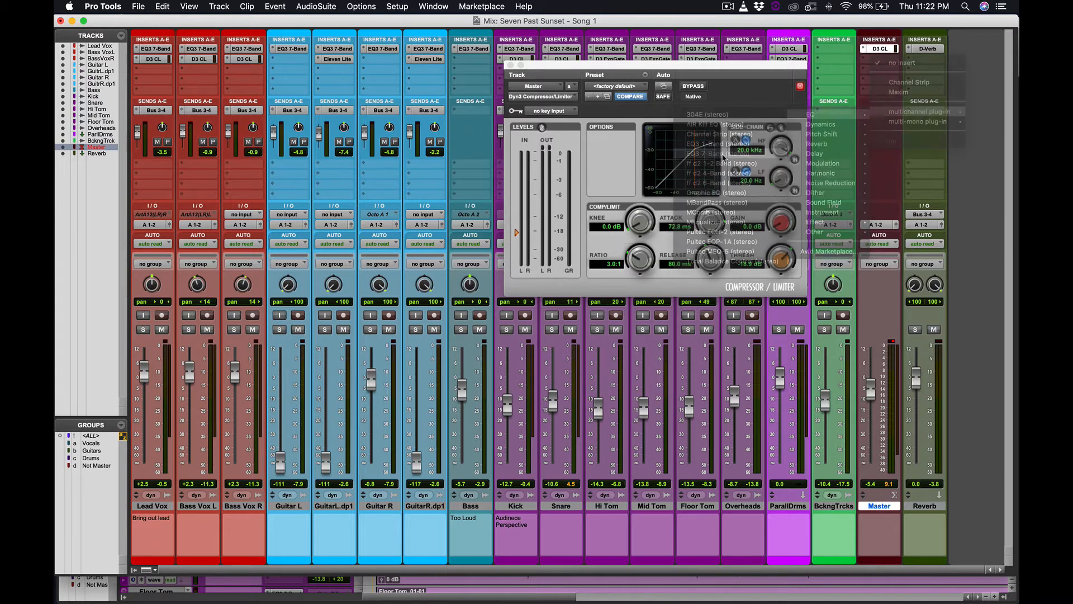
click(509, 65)
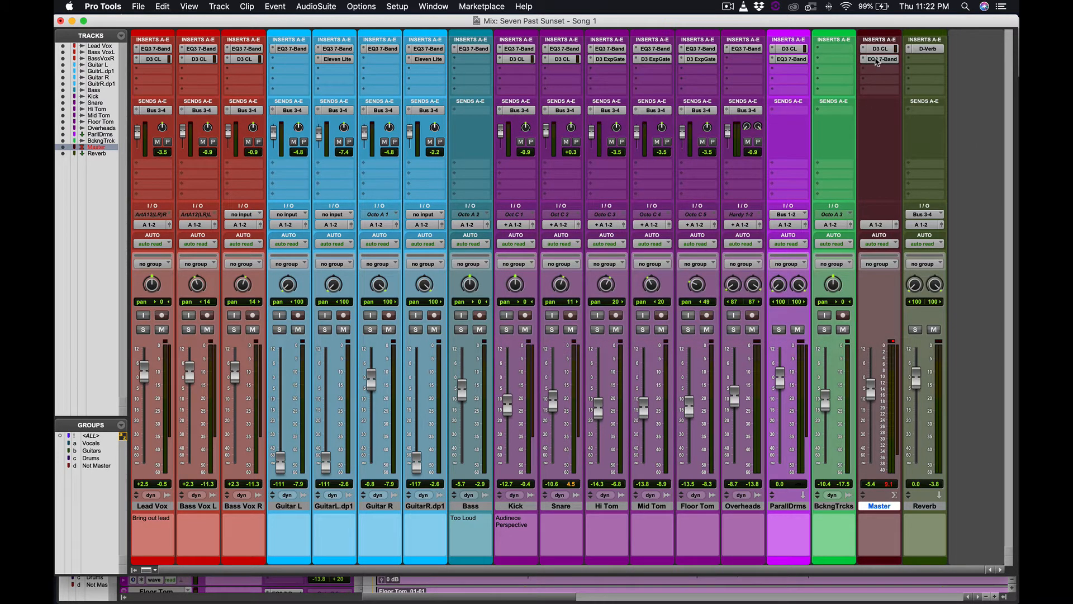
click(876, 60)
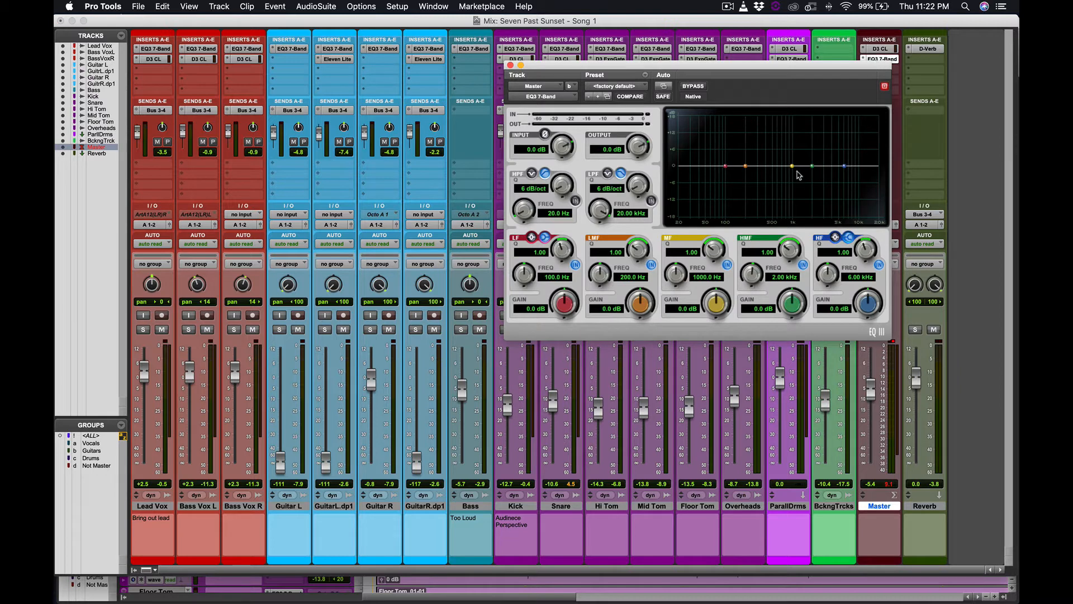
- During playback, shape the EQ's MF band into a narrow -5.2 dB cut at 312.1 Hz with a Q of 3.94
mouse_move(791, 166)
mouse_down()
mouse_move(726, 169)
mouse_move(791, 167)
mouse_move(729, 167)
mouse_move(782, 167)
mouse_move(753, 167)
mouse_up()
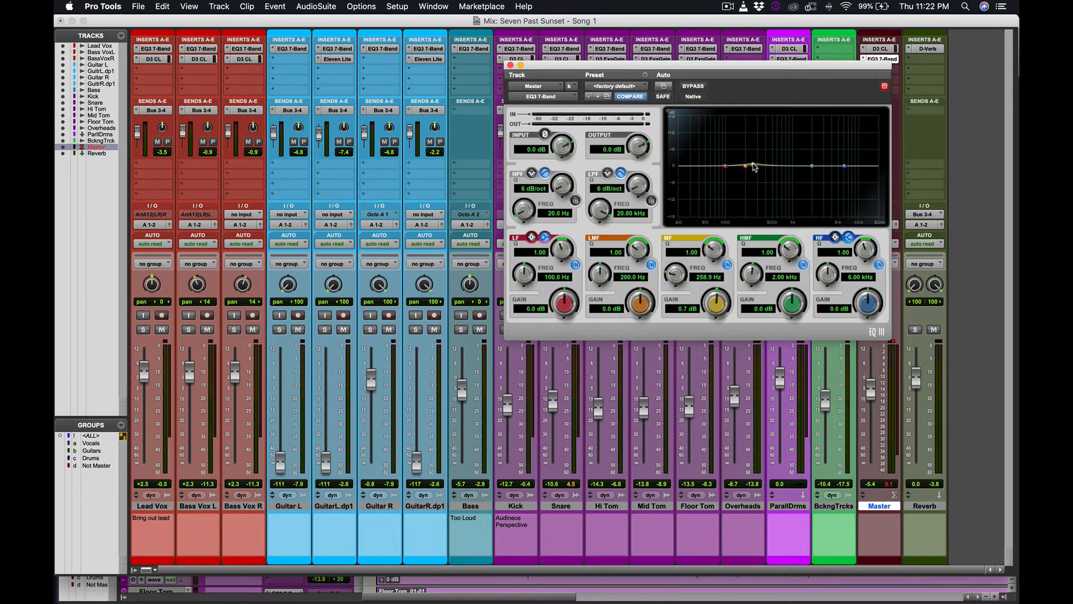
key(space)
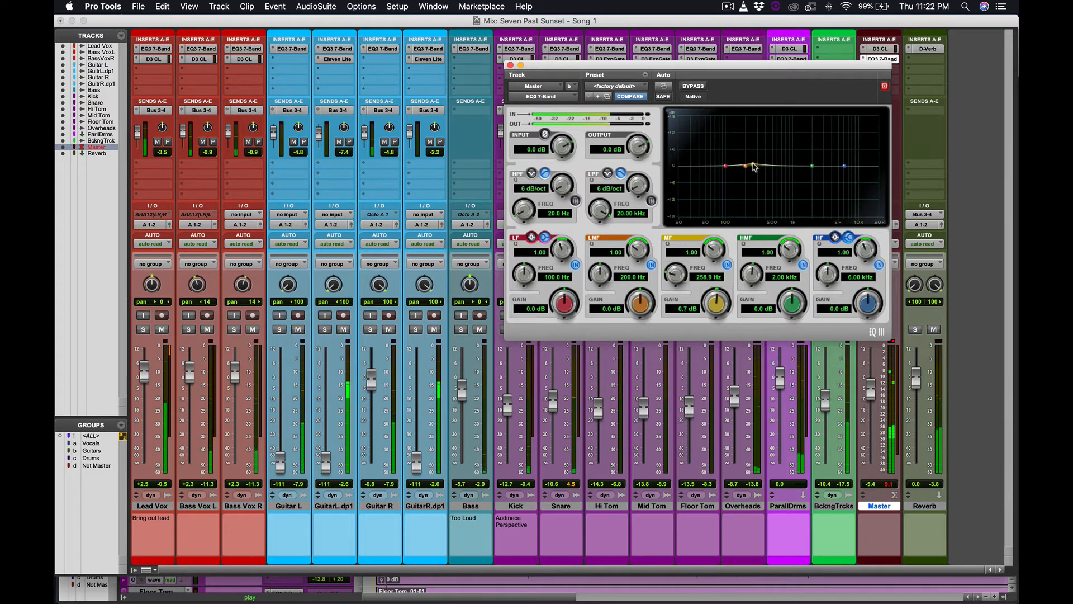
mouse_move(755, 168)
mouse_down()
mouse_move(791, 171)
mouse_move(732, 173)
mouse_move(801, 170)
mouse_move(755, 170)
mouse_up()
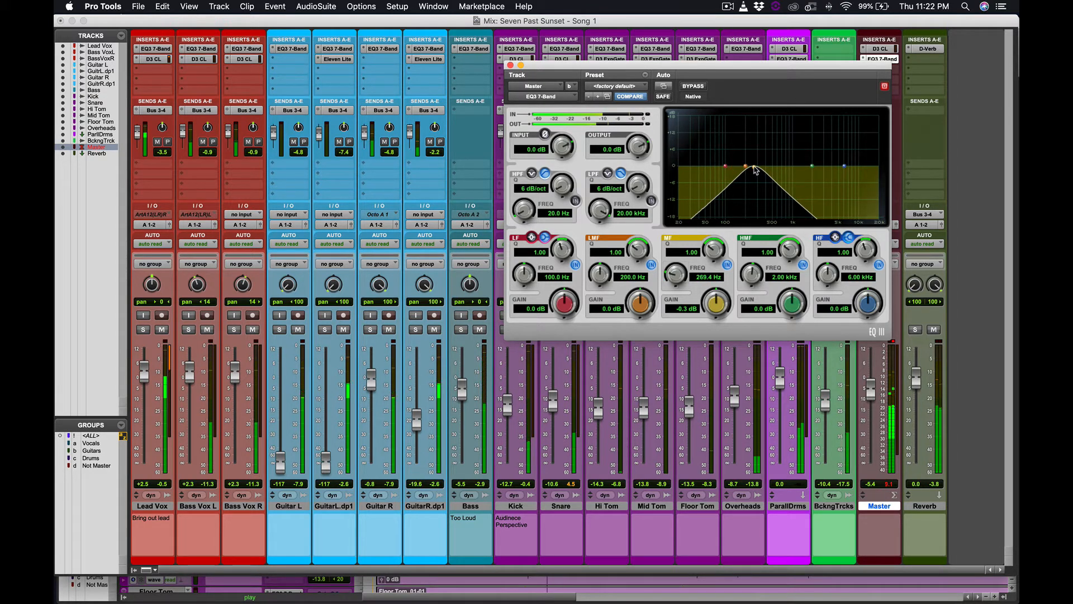
drag(754, 171, 754, 170)
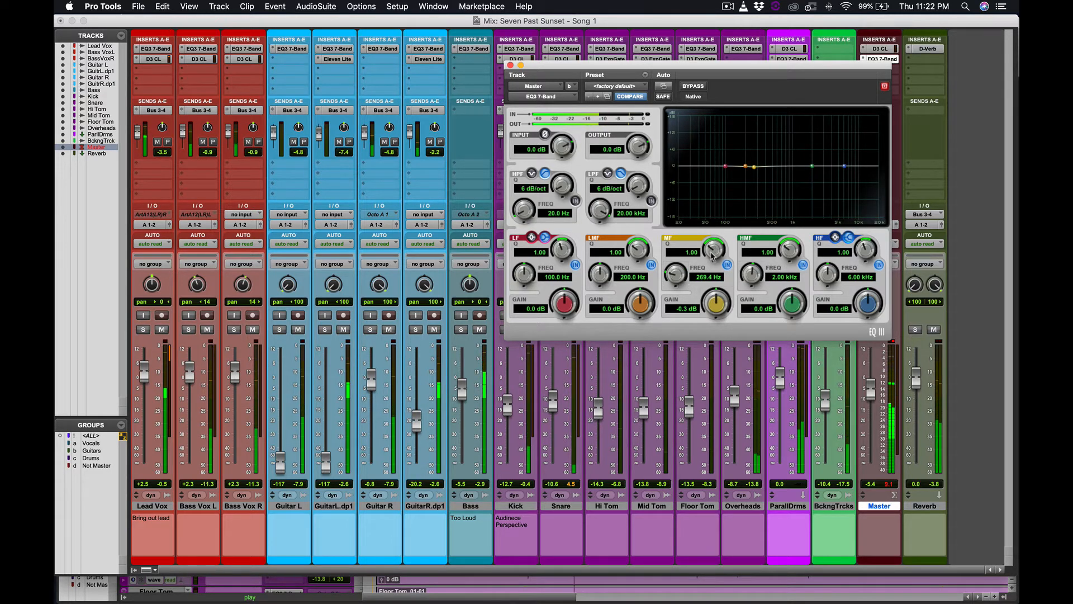
drag(714, 249, 721, 199)
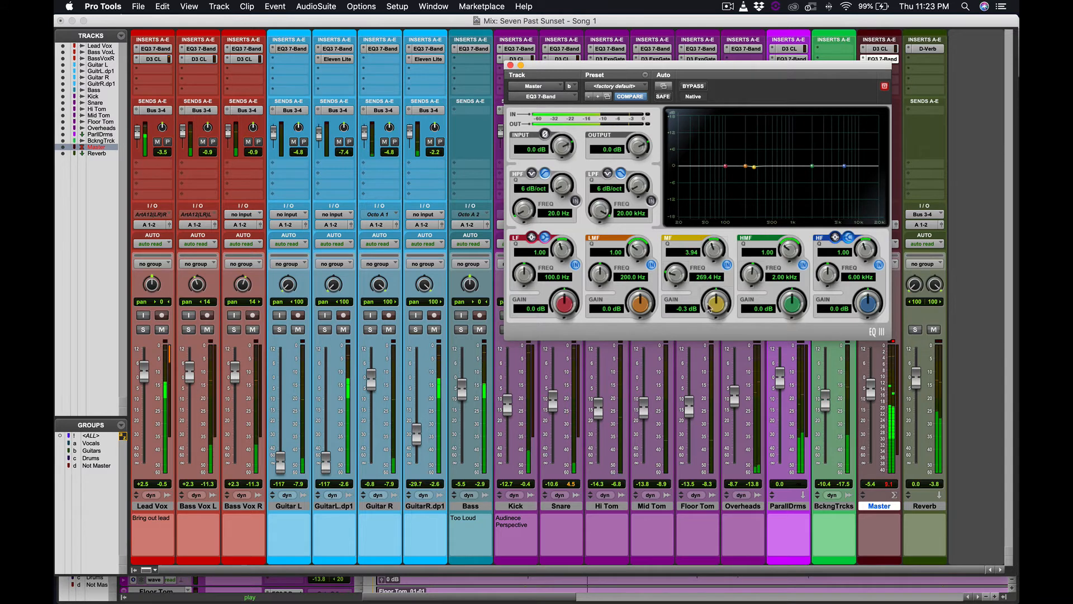
drag(715, 304, 717, 342)
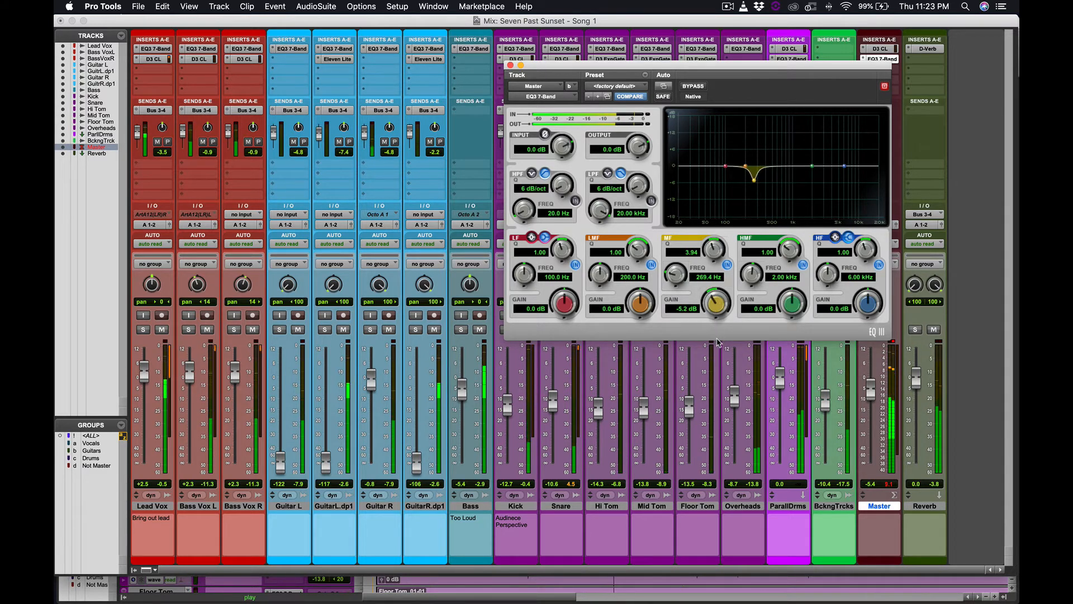
drag(679, 271, 660, 302)
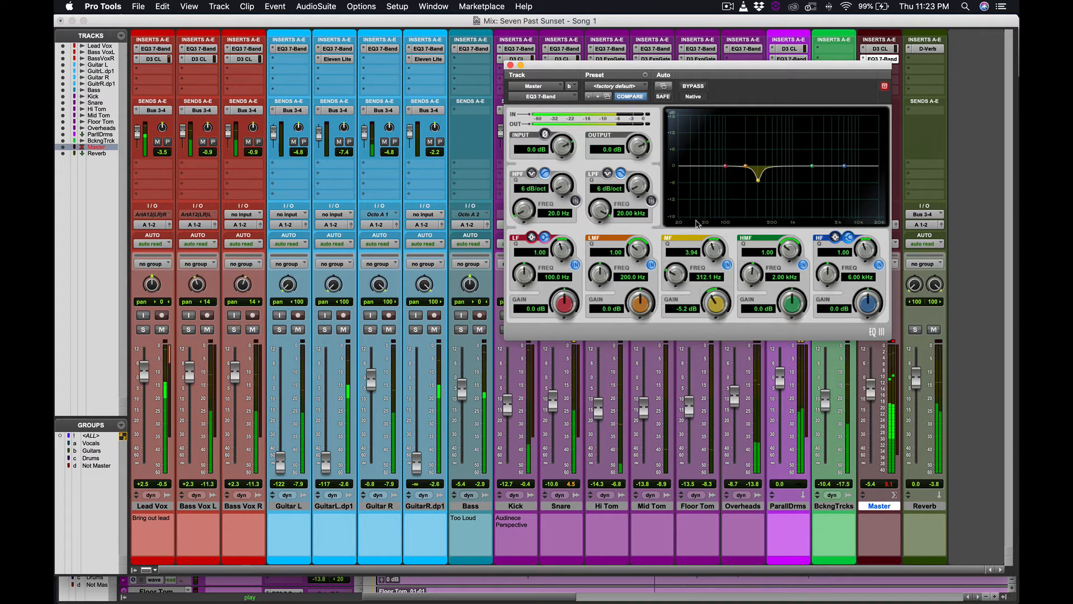
- Boost the EQ's HF band by 3.6 dB at 5.73 kHz and close the plug-in window
mouse_move(845, 169)
mouse_down()
mouse_move(814, 114)
mouse_move(843, 158)
mouse_up()
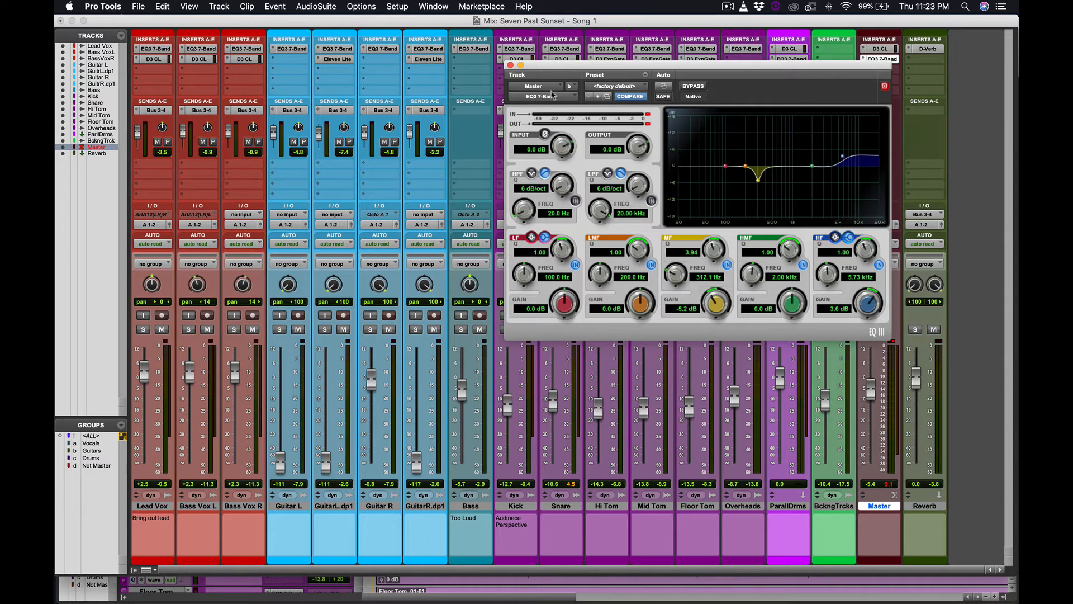
click(509, 65)
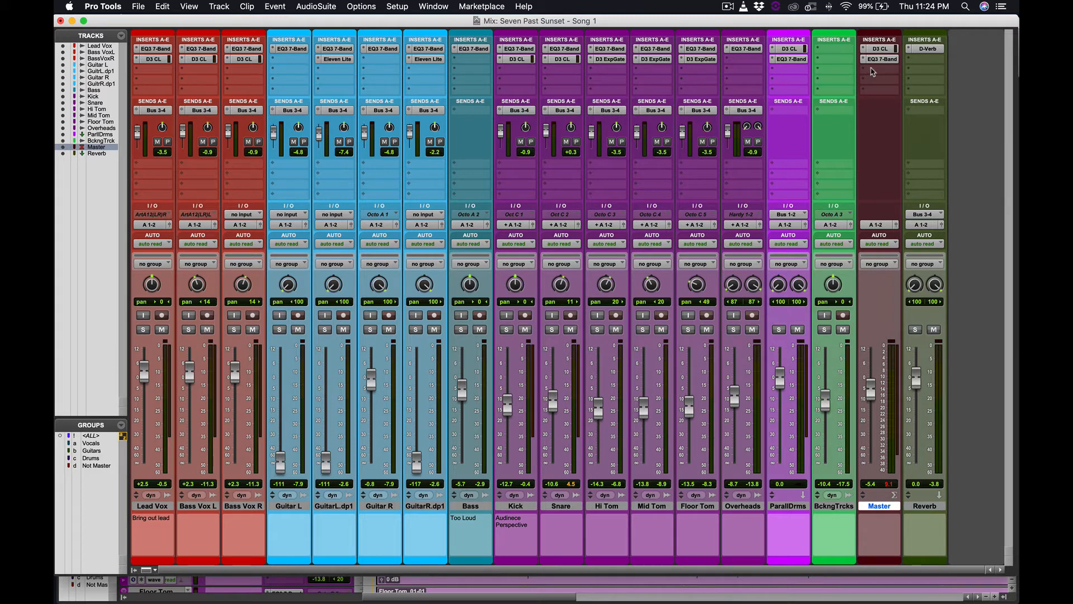
- Review the compressor settings and the EQ curve on the Master track, closing each plug-in window
click(881, 49)
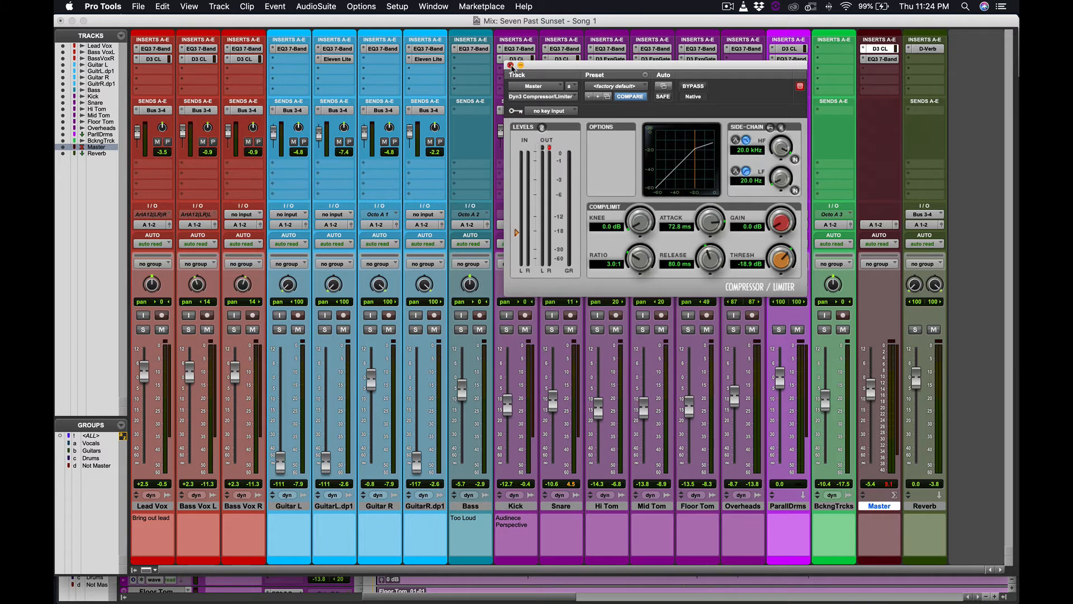
click(510, 66)
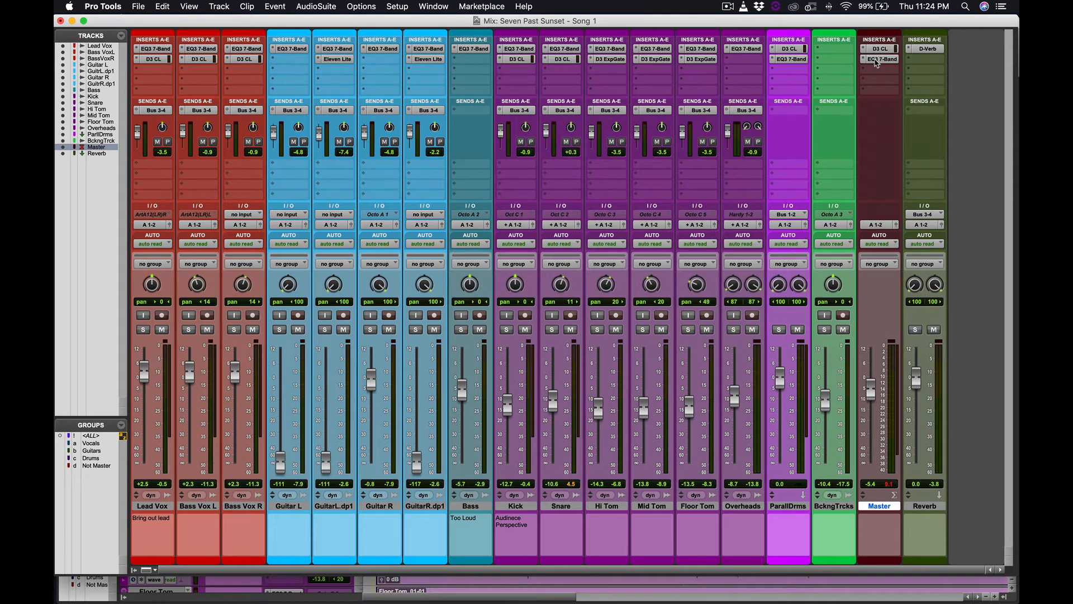
click(879, 59)
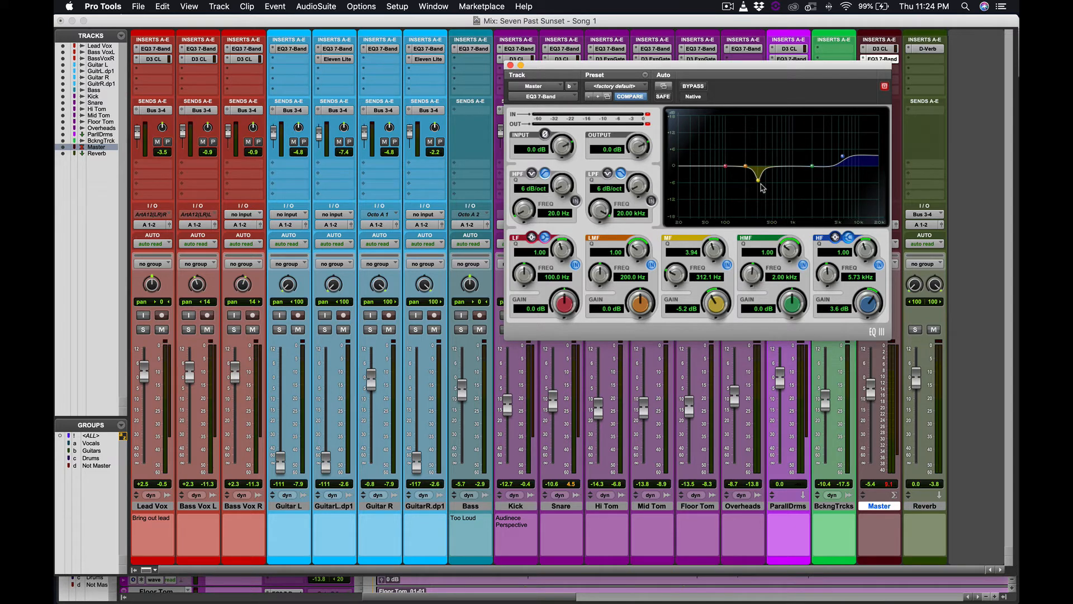
click(510, 65)
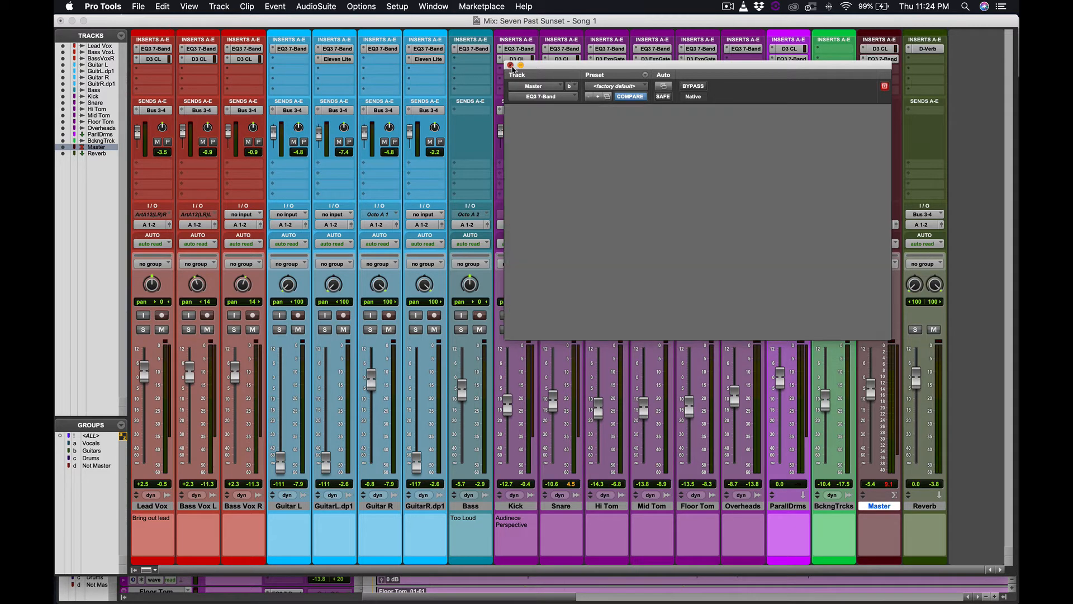
- Insert the stereo Maxim limiter in the Master track's third insert slot and check its factory presets
click(869, 76)
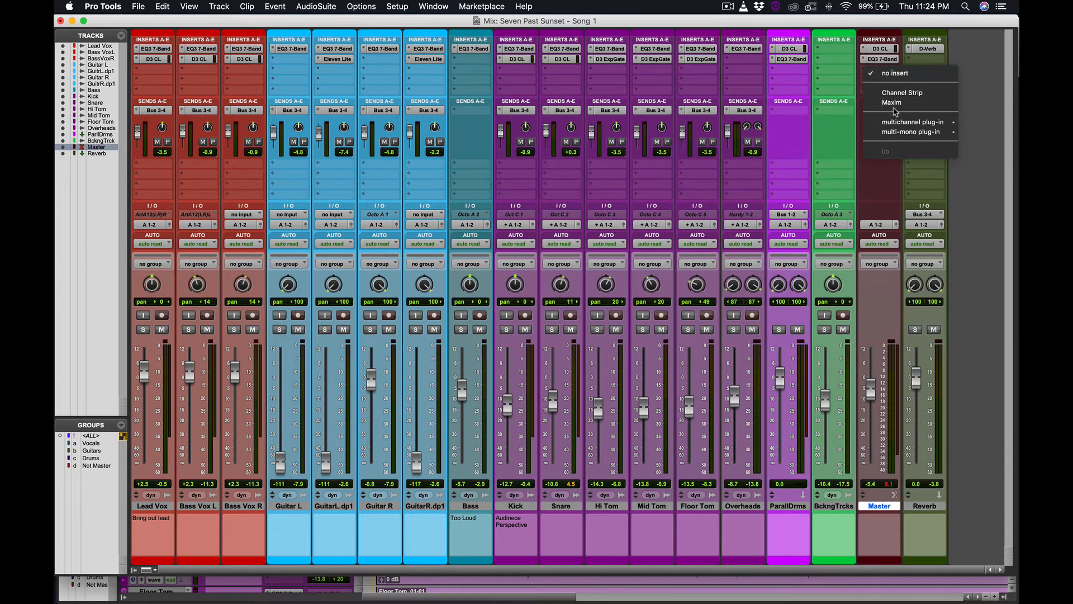
mouse_move(902, 126)
mouse_move(821, 134)
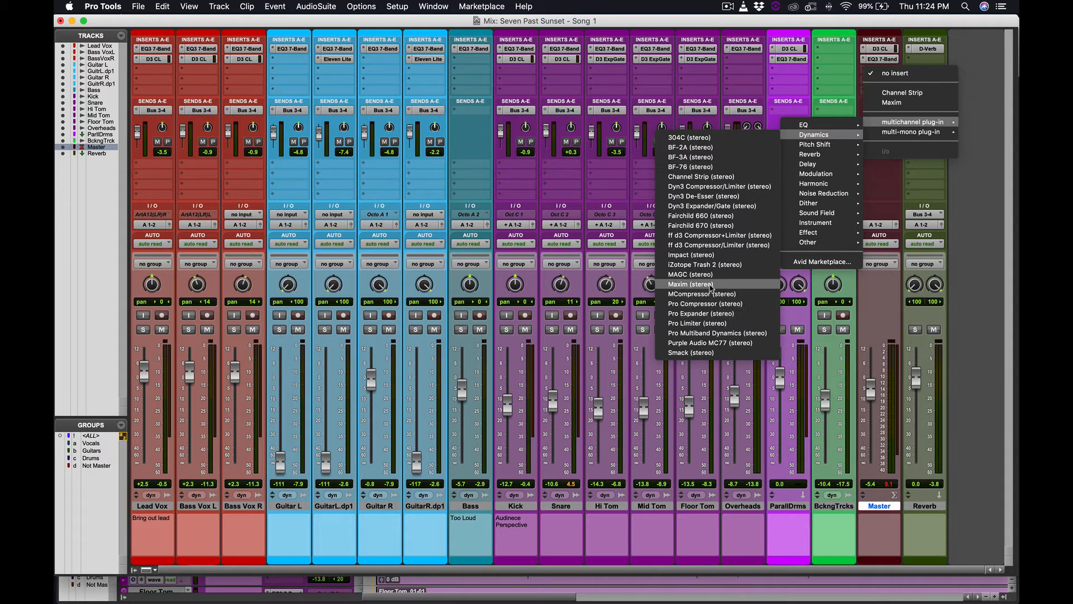
key(Escape)
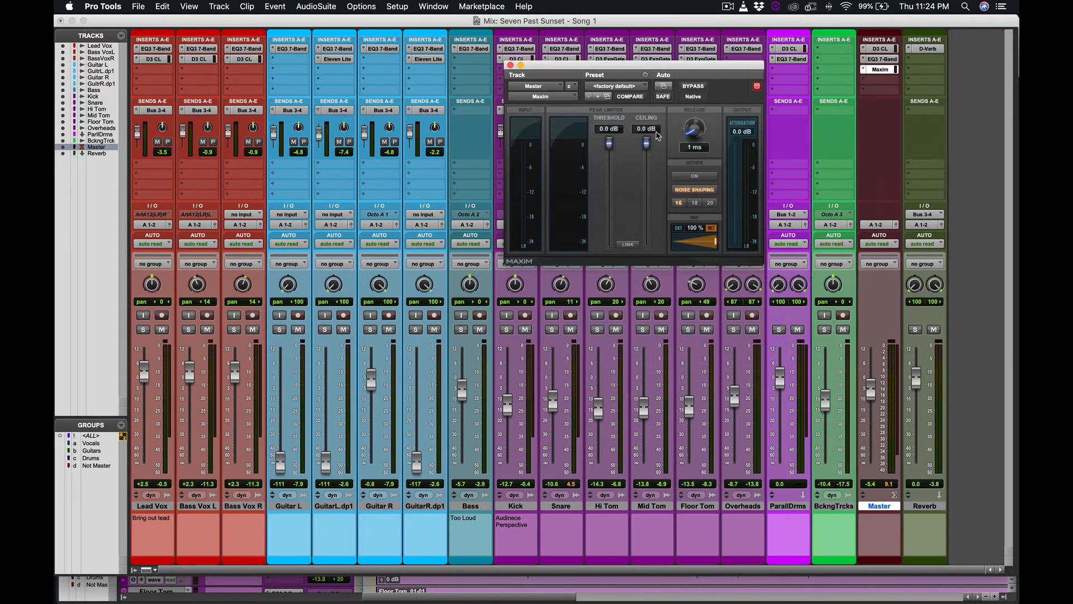
click(610, 85)
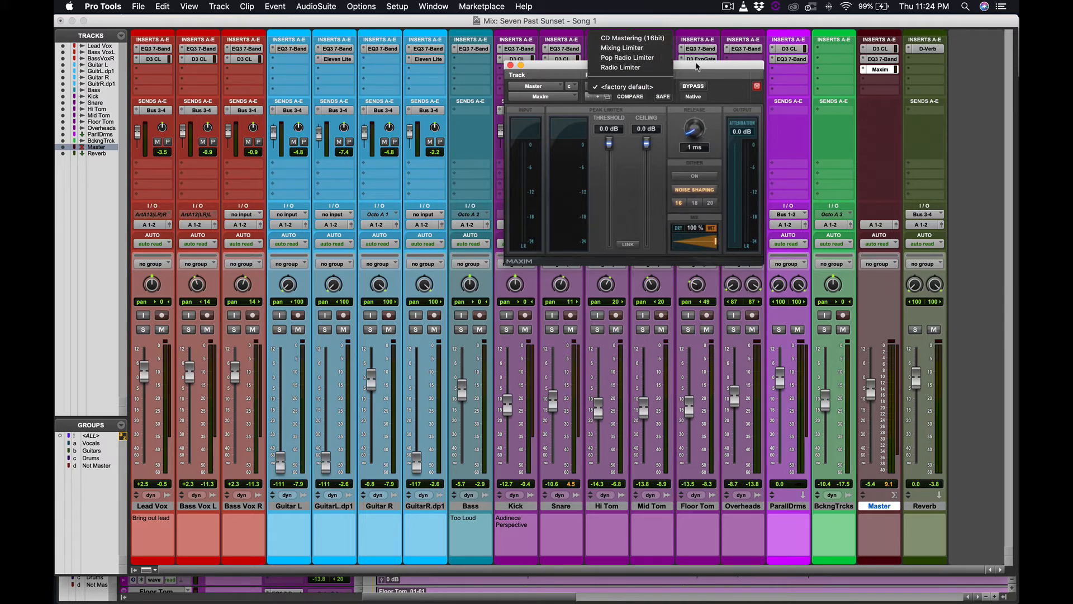
click(696, 66)
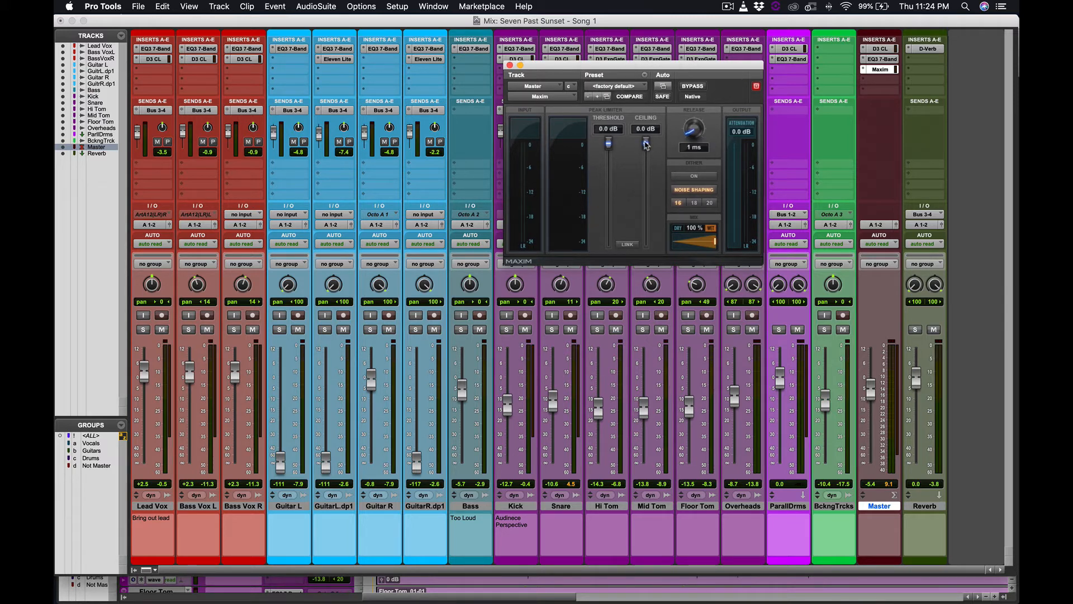
- Set Maxim's ceiling to -0.3 dB and, during playback, lower its threshold to about -5.9 dB
drag(647, 142, 647, 145)
mouse_move(617, 177)
key(space)
drag(609, 144, 609, 174)
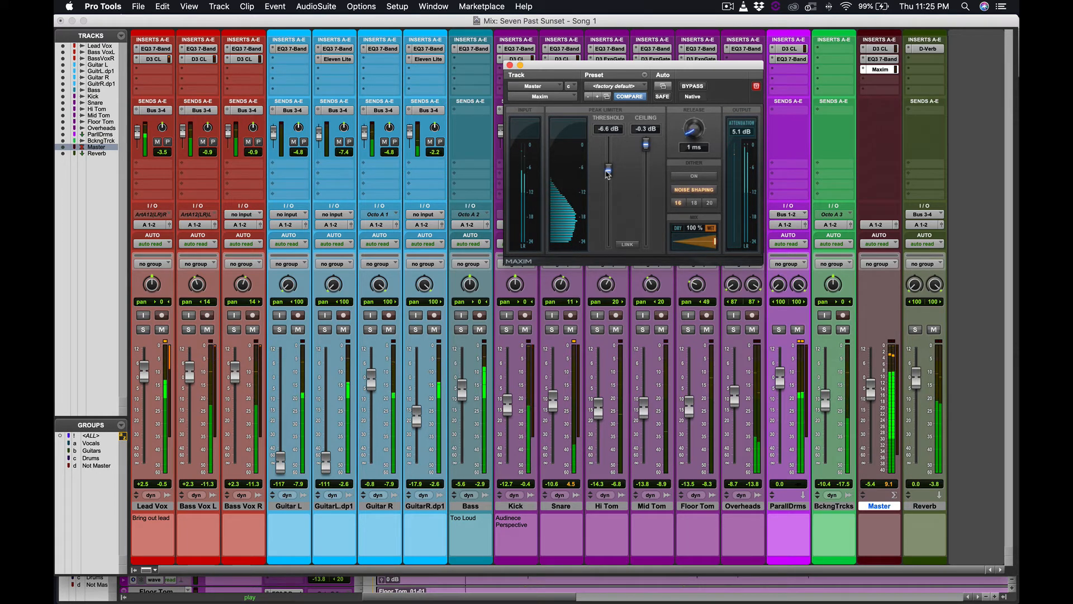
mouse_move(608, 173)
mouse_down()
mouse_move(608, 229)
mouse_move(610, 155)
mouse_move(611, 209)
mouse_move(610, 173)
mouse_up()
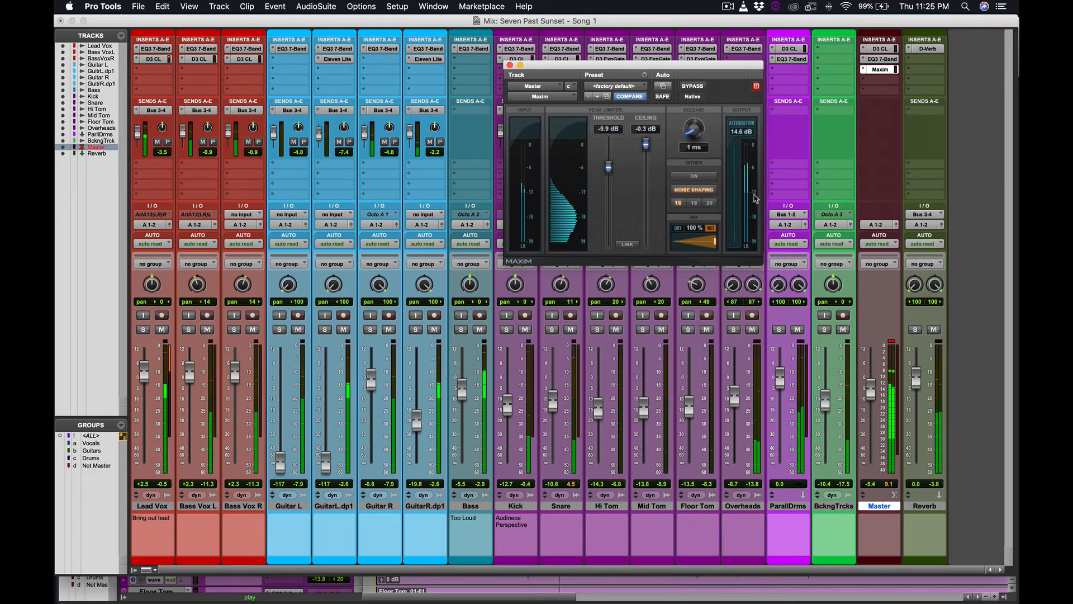
- Clear the Master meter's clip indicator, compare the mix with Maxim bypassed and active, and close the plug-in window
click(892, 342)
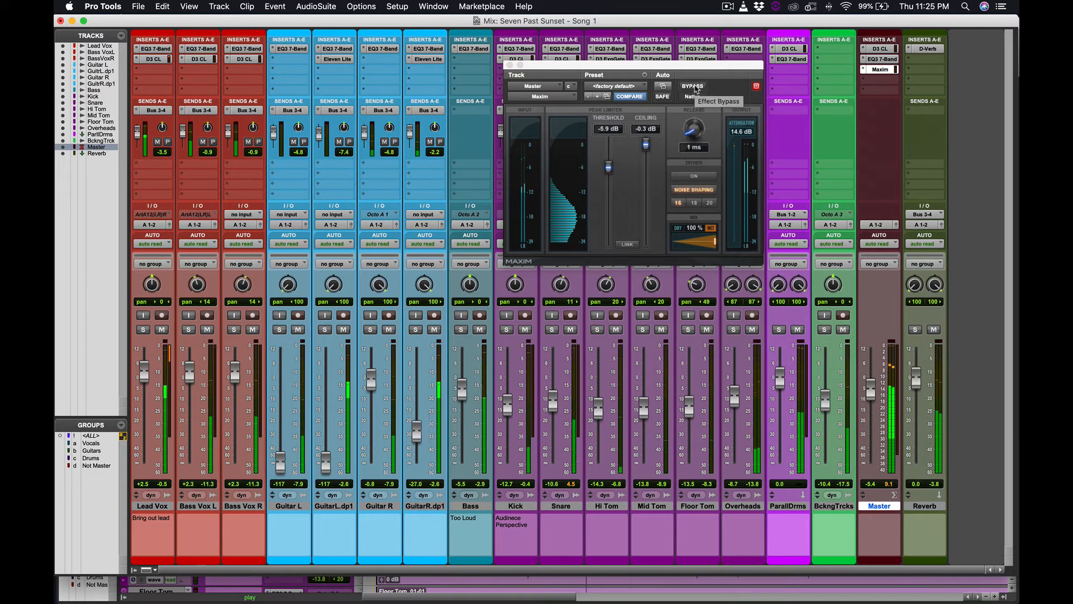
click(693, 87)
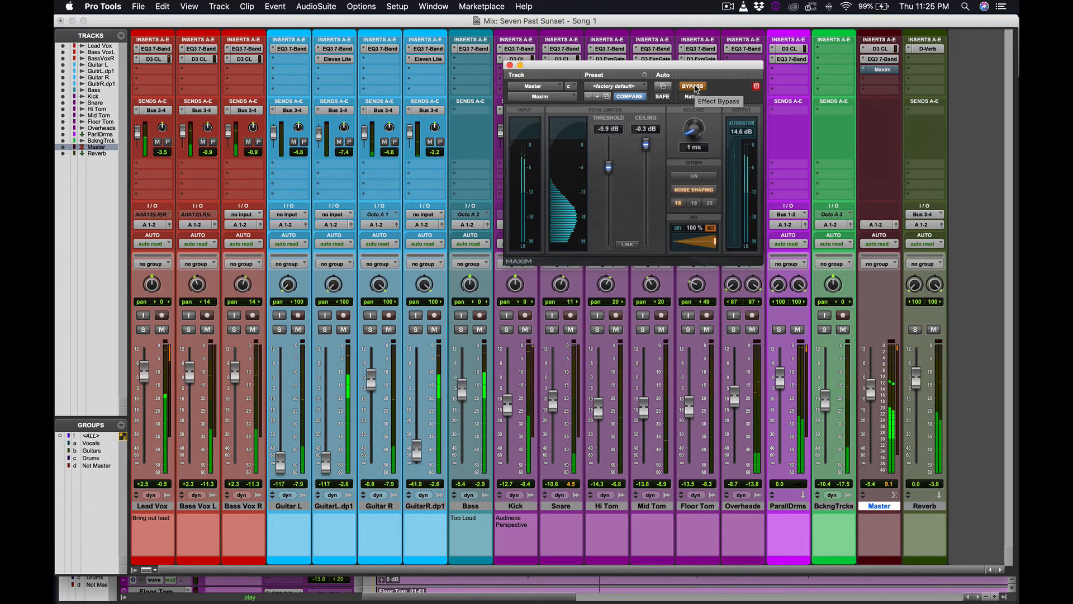
click(693, 86)
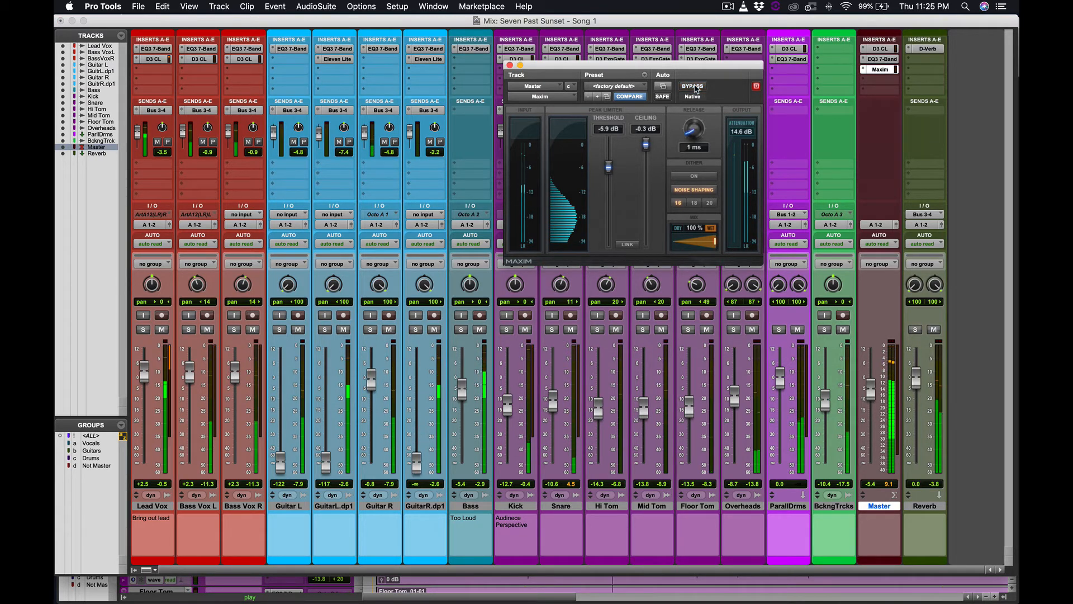
click(693, 86)
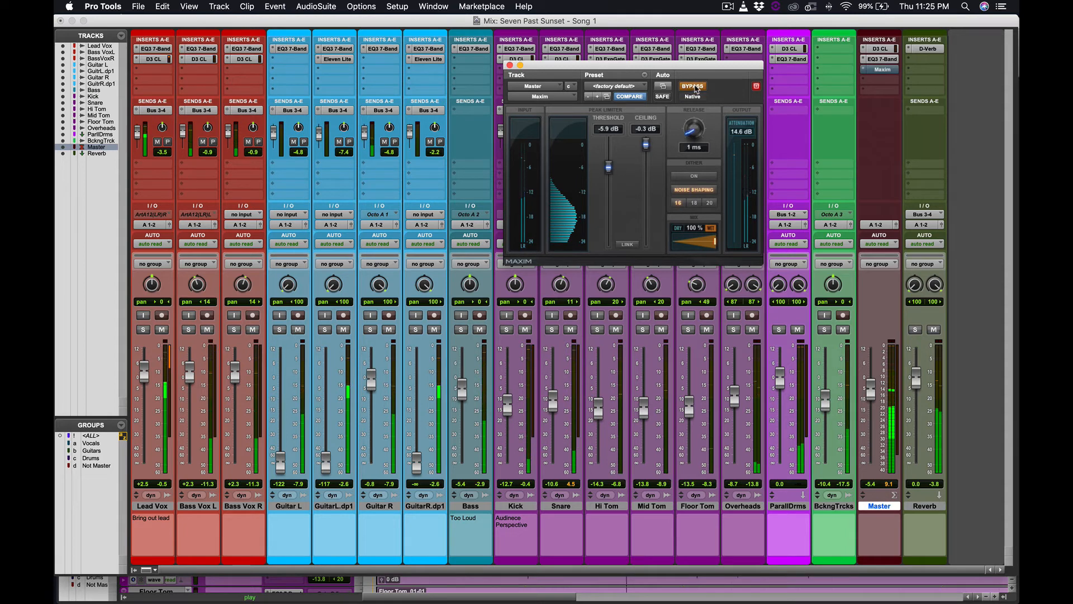
click(693, 86)
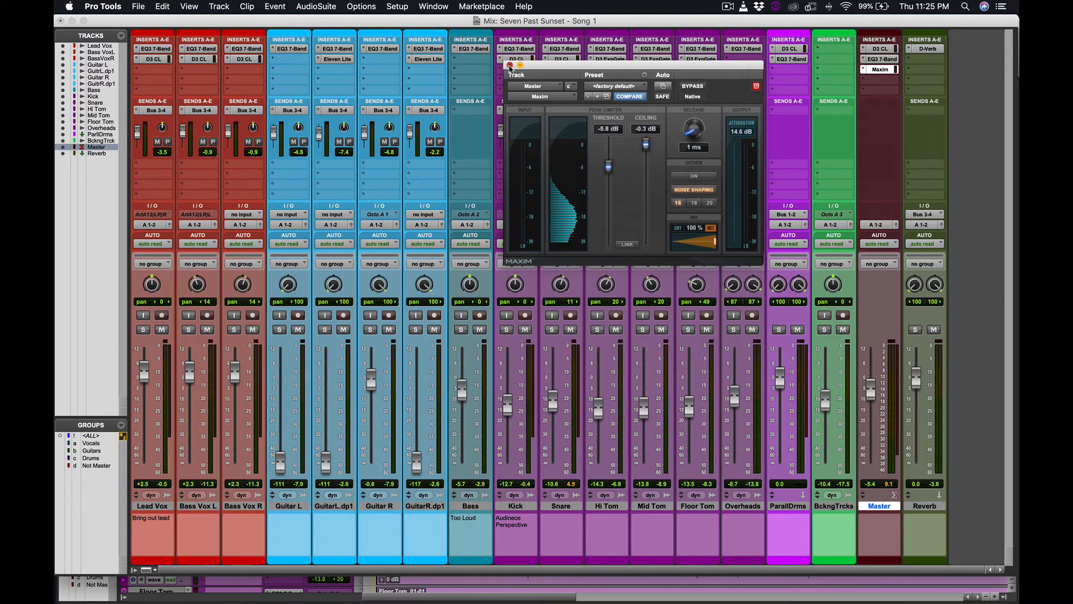
click(509, 65)
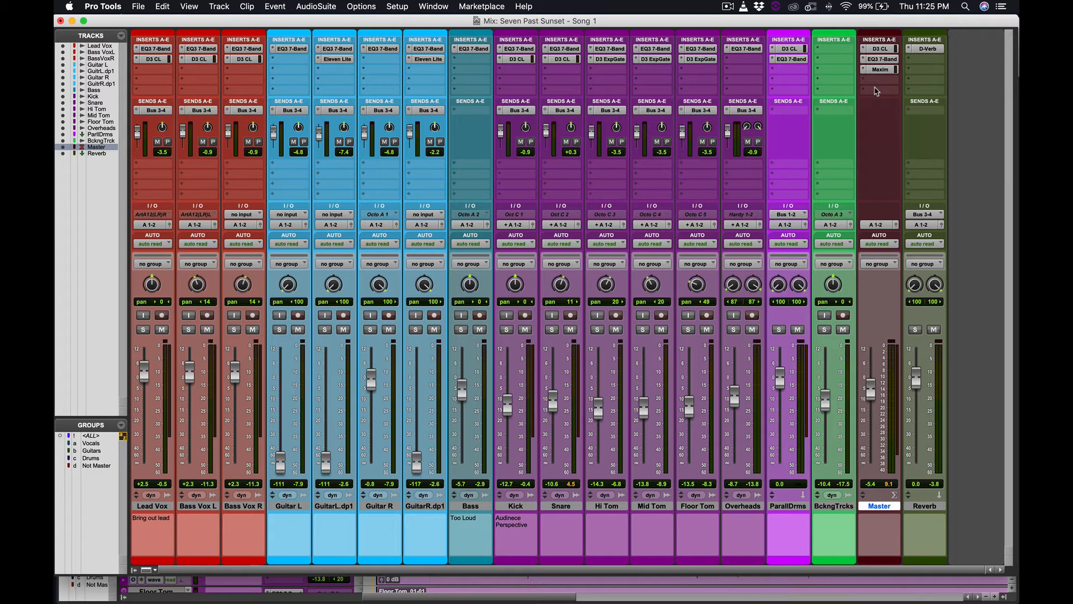
- Switch to the Edit window and open the Maxim plug-in inserted on the Master track
key(super+equal)
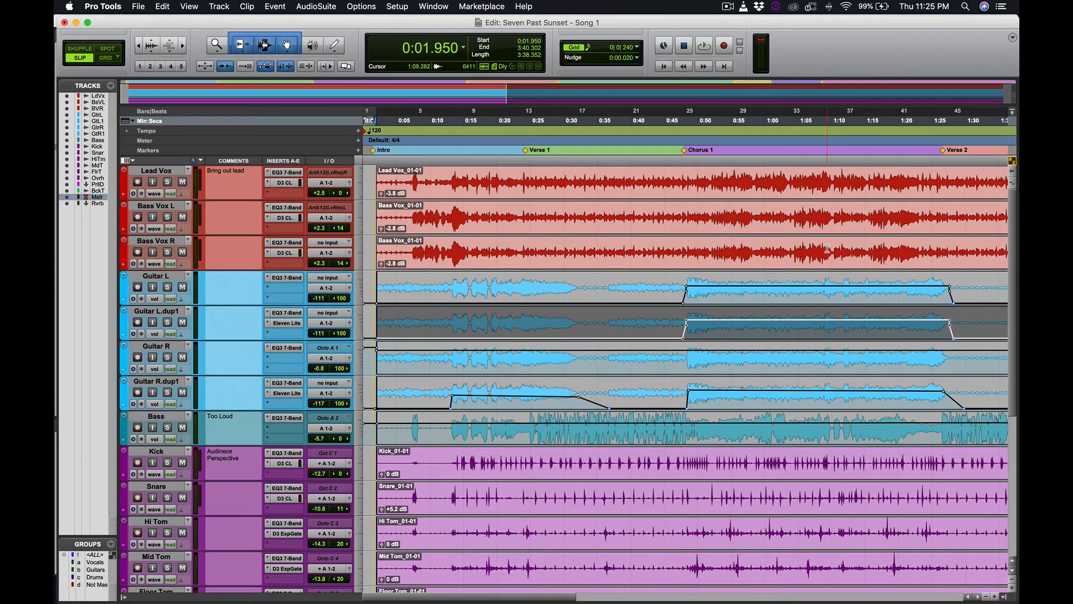
scroll(796, 246, right, 5)
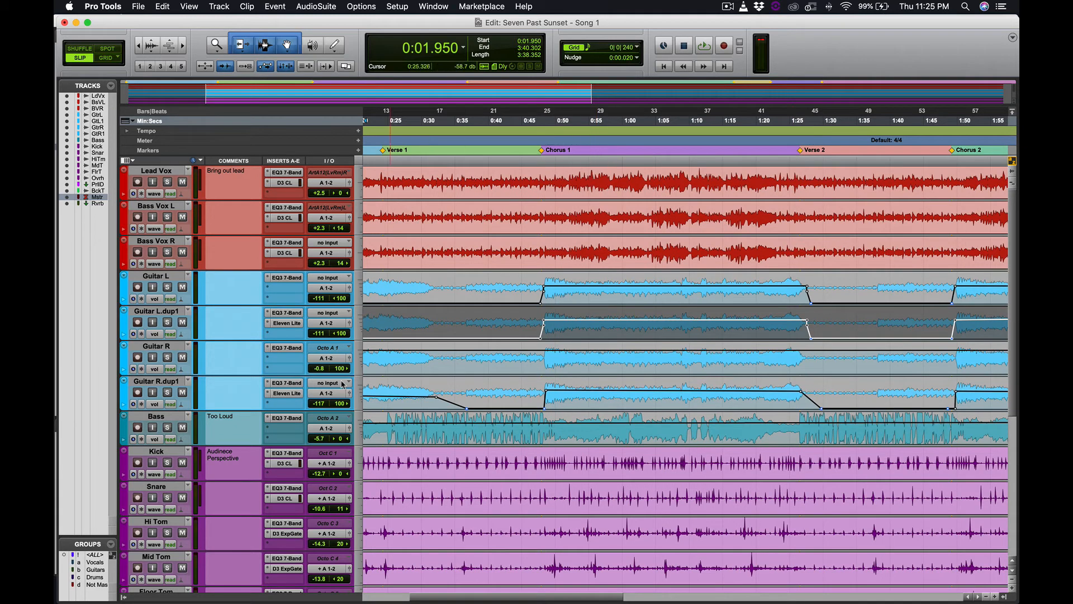
scroll(238, 424, down, 5)
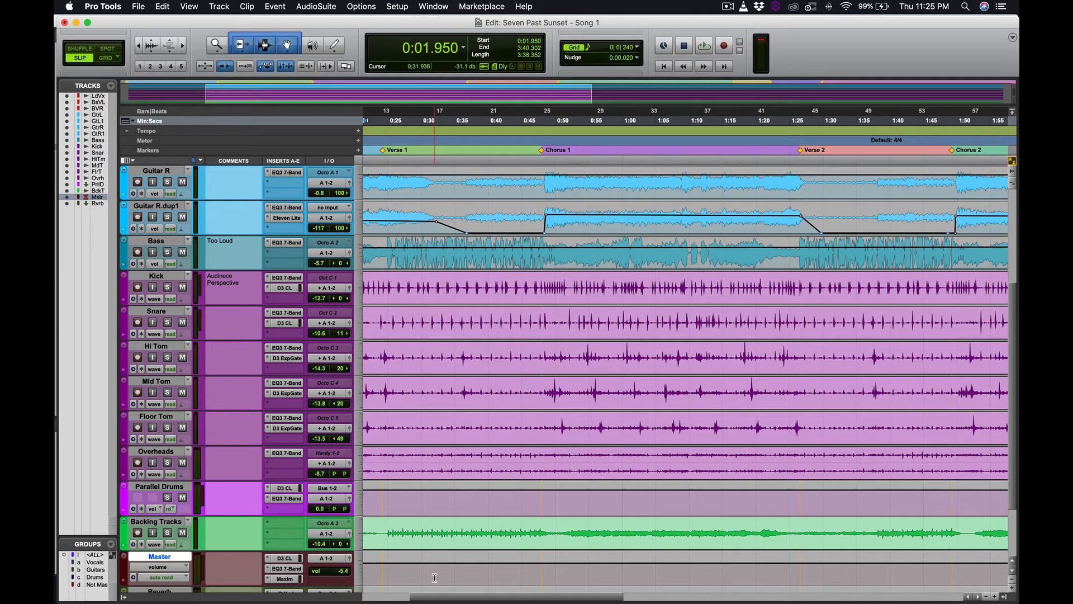
click(286, 579)
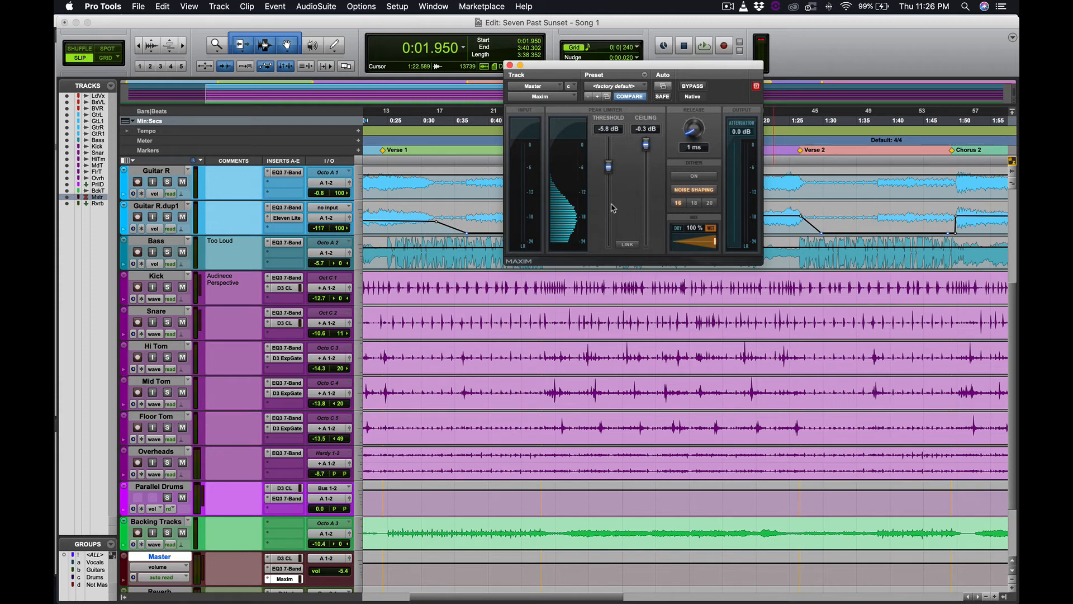
- Enable automation for Maxim's Threshold parameter on the Master track
click(663, 87)
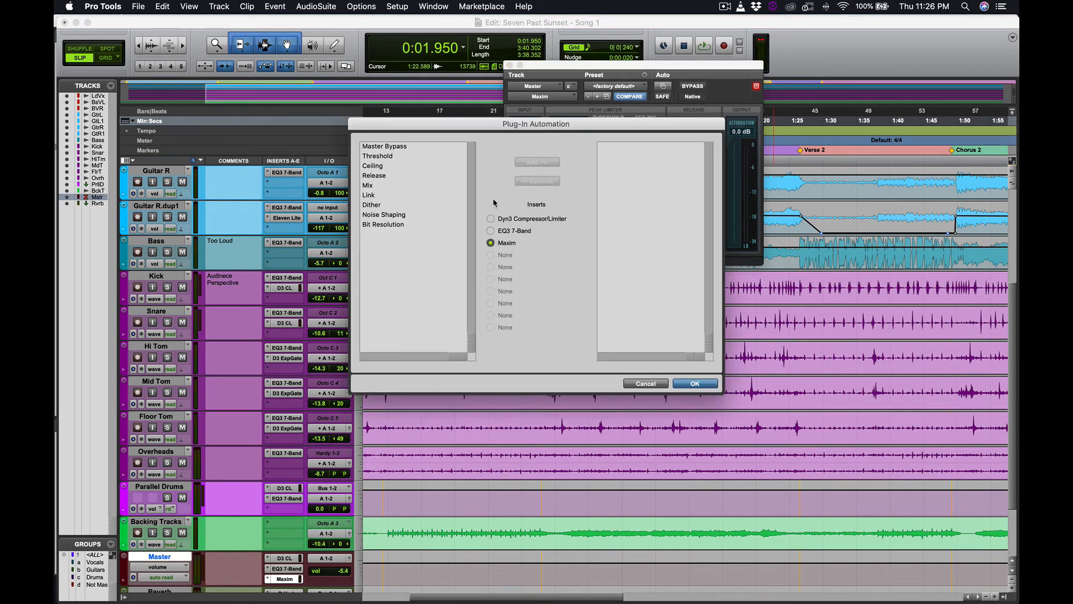
drag(513, 130, 683, 284)
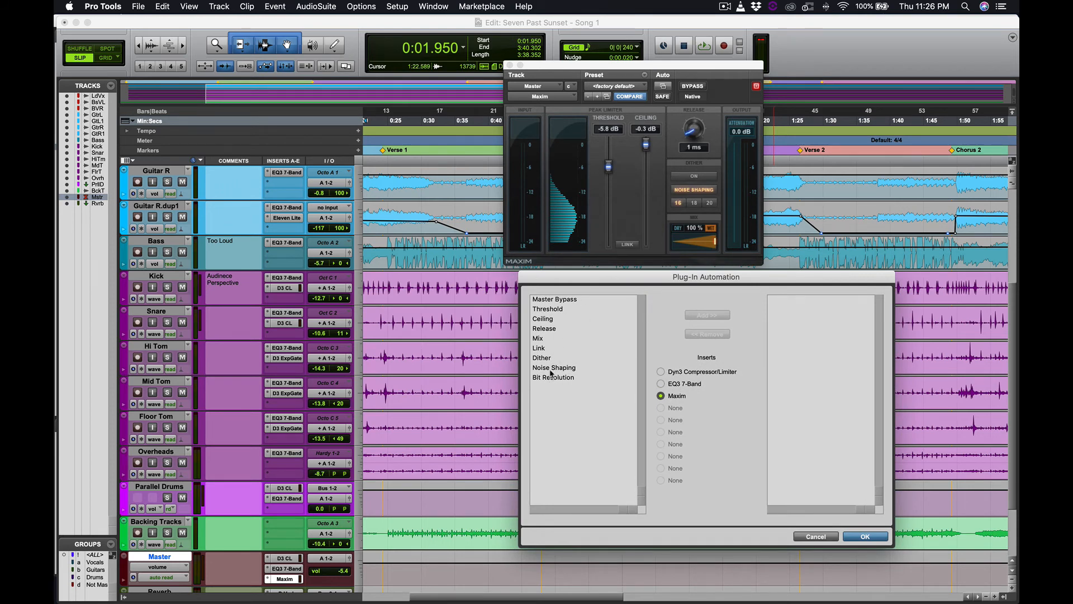
click(553, 311)
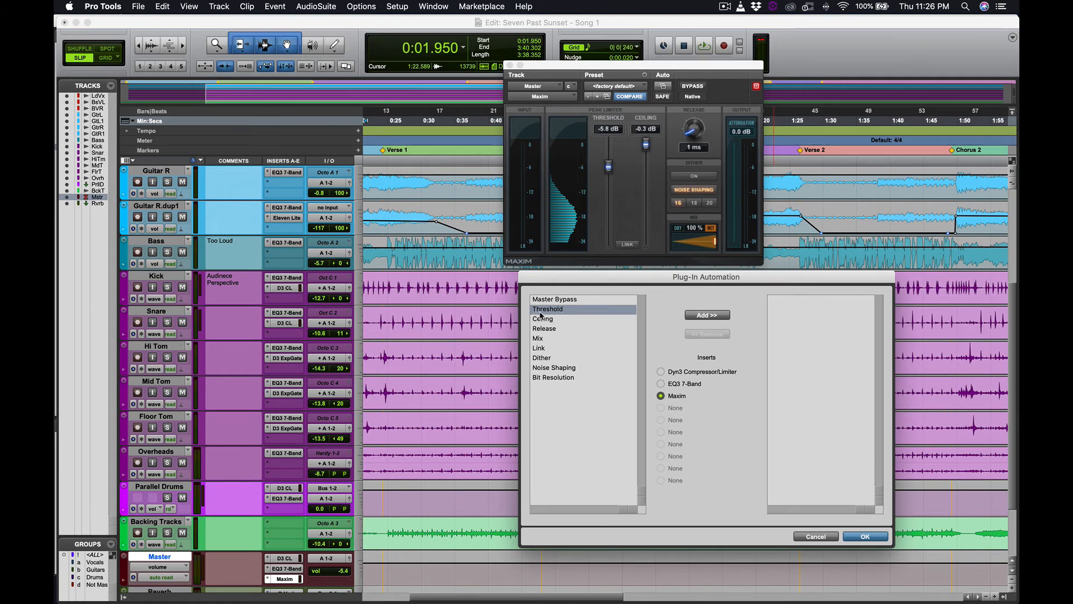
click(709, 315)
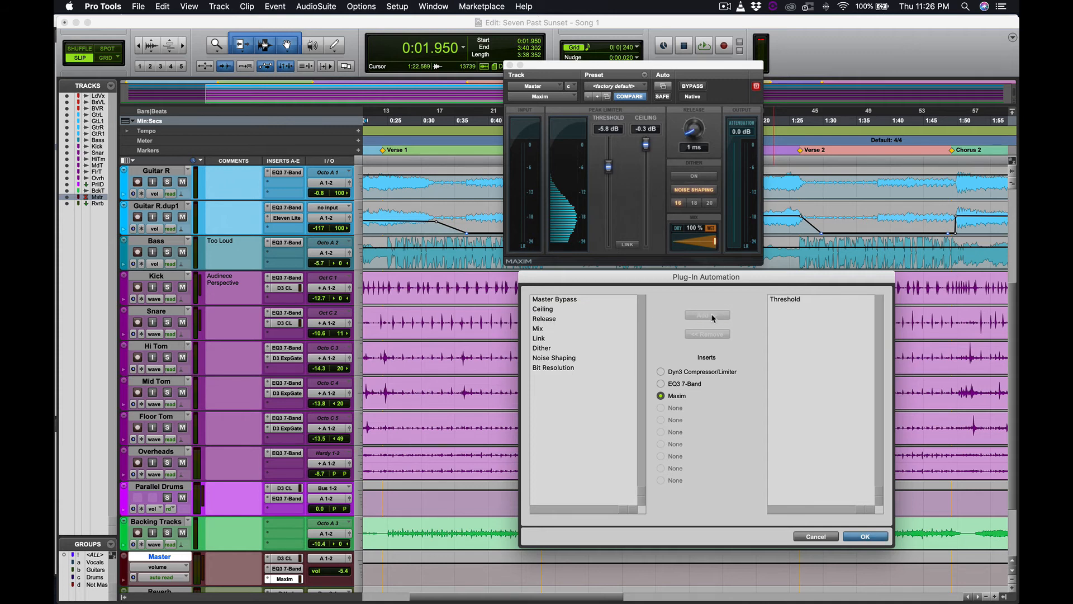
click(865, 536)
- Display Maxim's Threshold automation in the Master track's lane in place of volume
scroll(358, 545, down, 3)
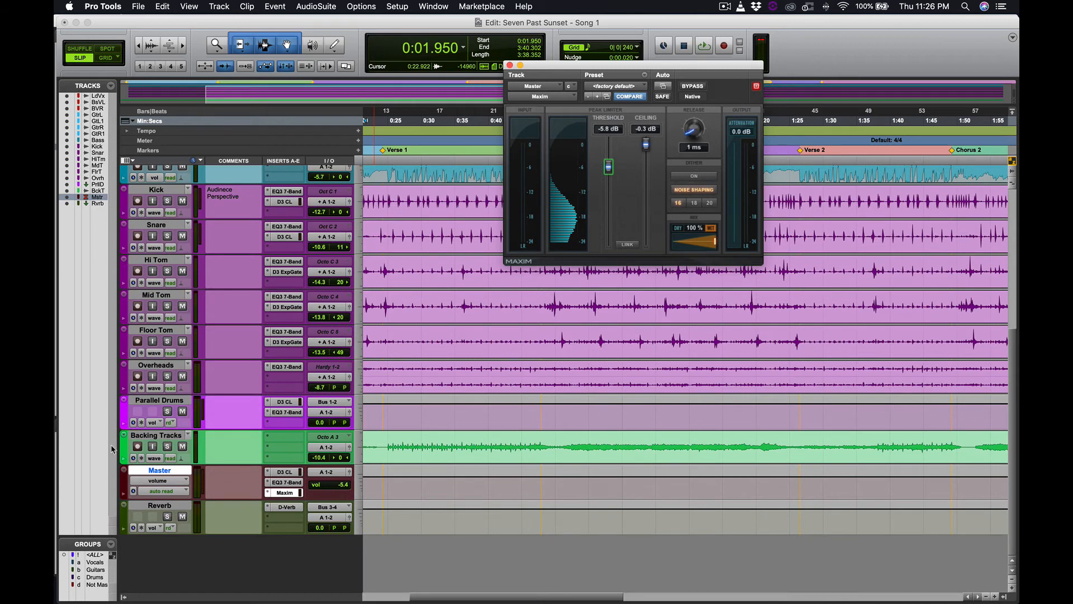
click(164, 484)
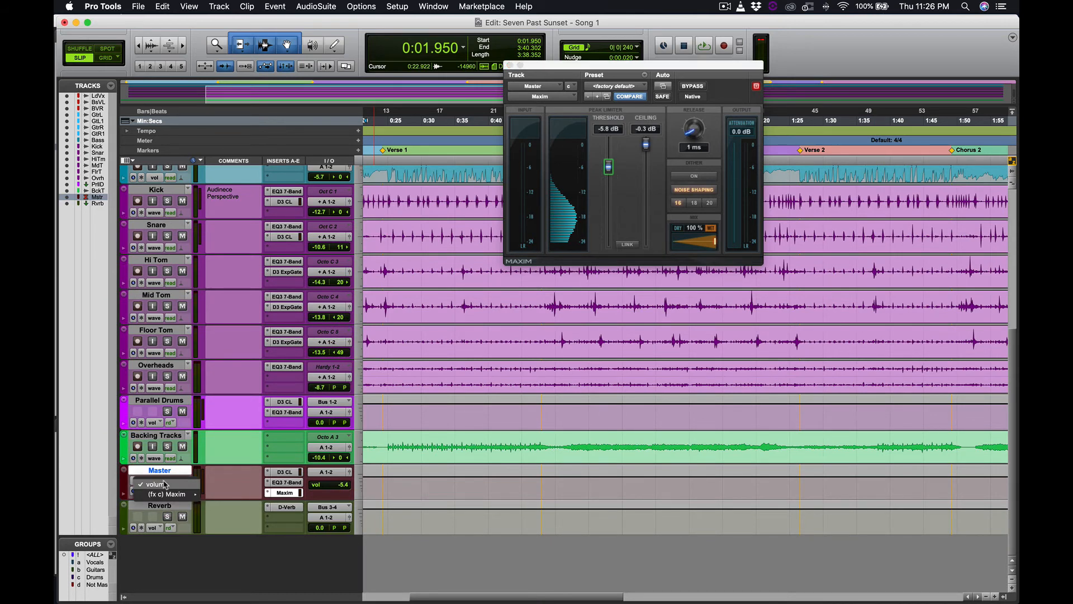
mouse_move(164, 495)
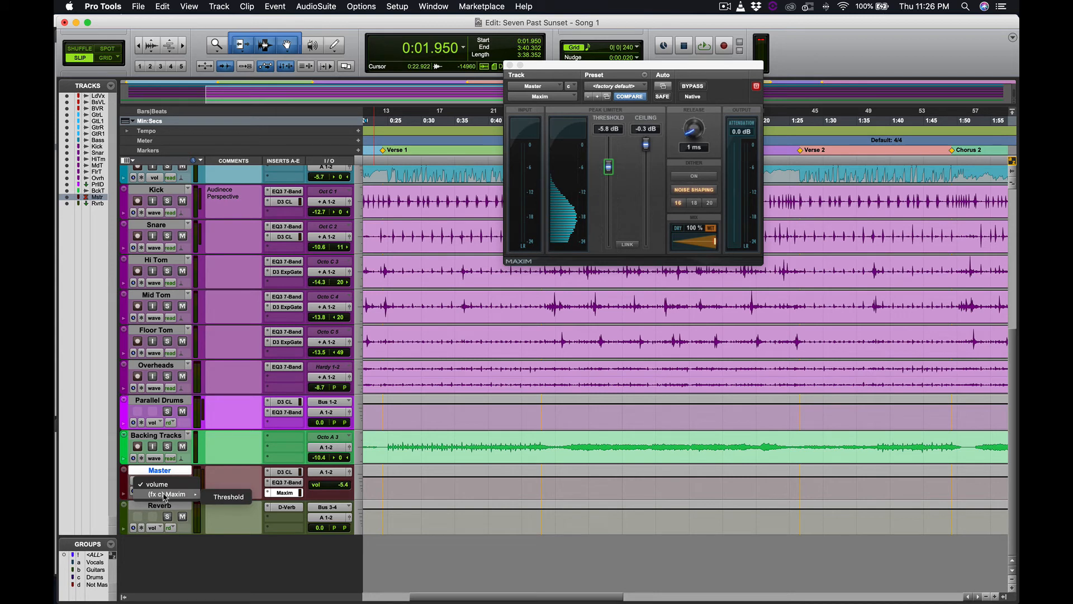
click(226, 496)
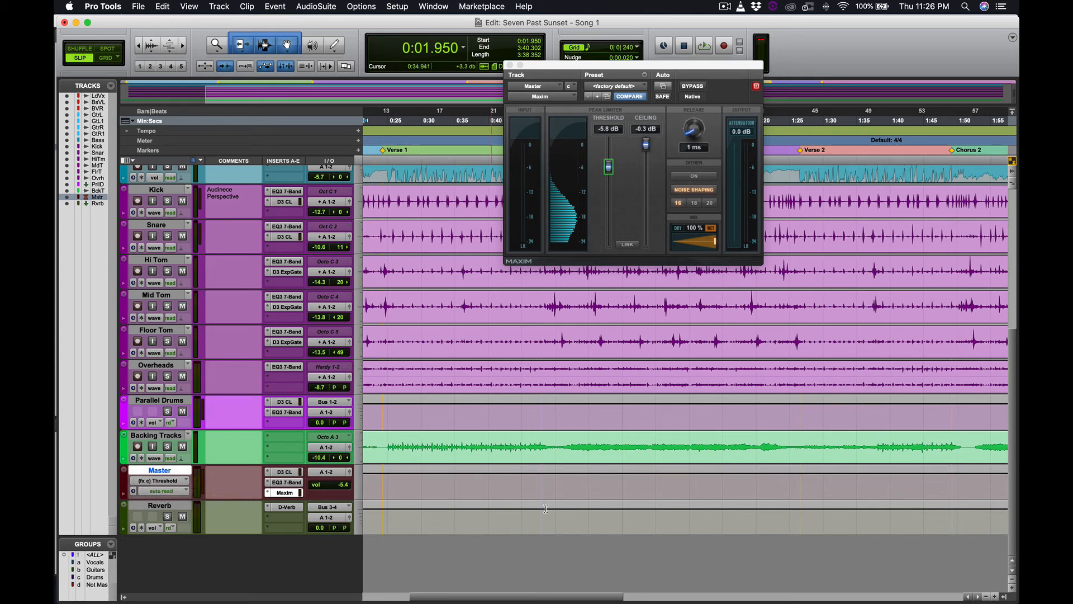
- Move the Maxim window clear of the timeline and lower the threshold automation across Chorus 1 to -8.7 dB
drag(567, 67, 268, 33)
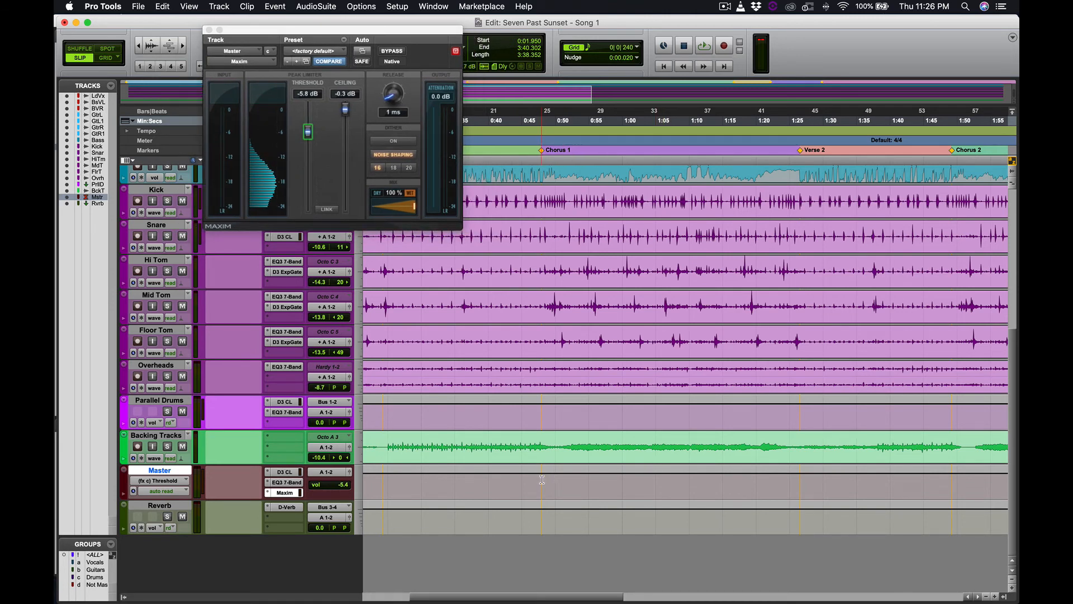
drag(541, 479, 800, 488)
drag(621, 468, 619, 473)
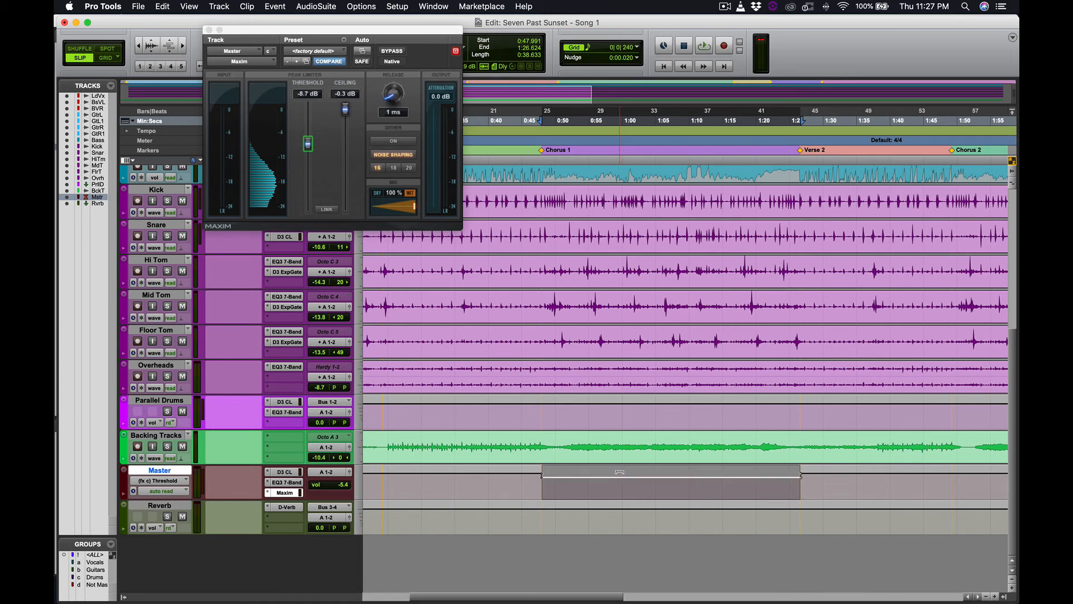
- Play the song from just before Chorus 1 to hear the threshold change
click(517, 119)
key(space)
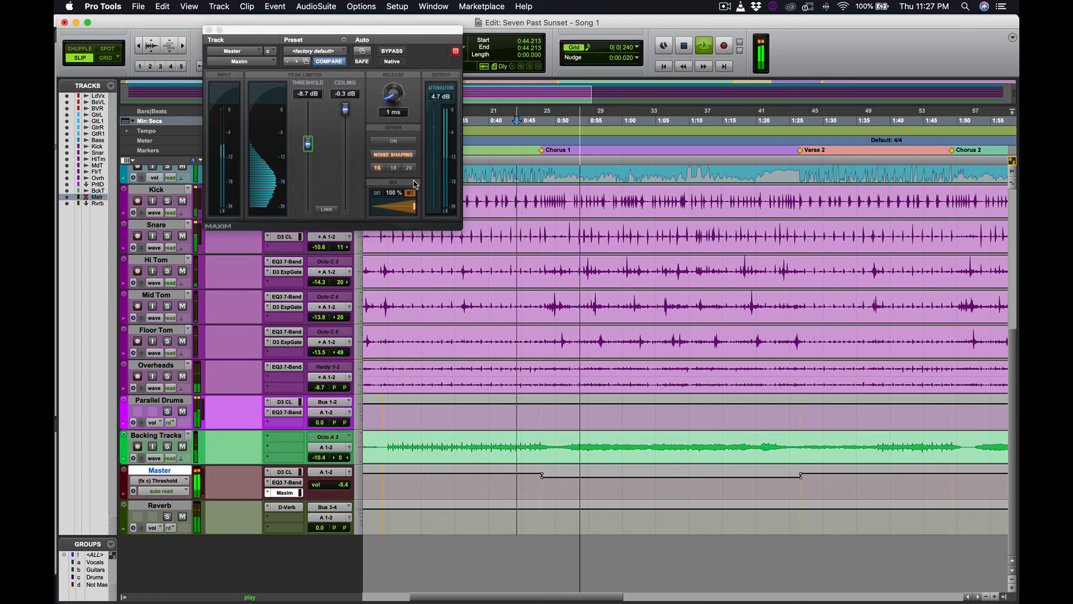
key(space)
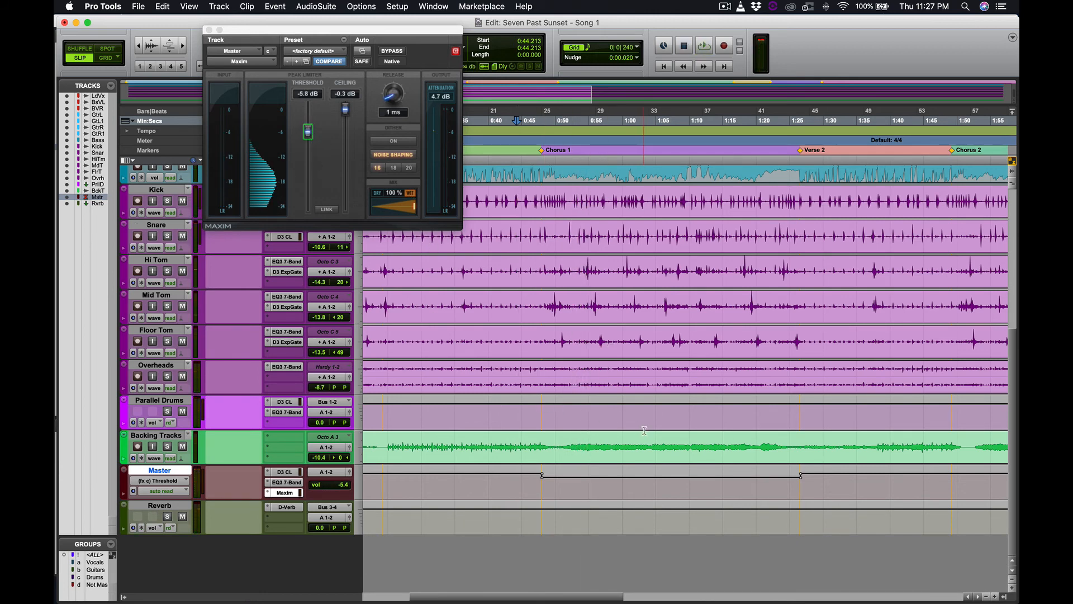
- Lower Maxim's threshold automation on the Master track across Chorus 2 to -8.7 dB, matching Chorus 1
scroll(643, 430, right, 10)
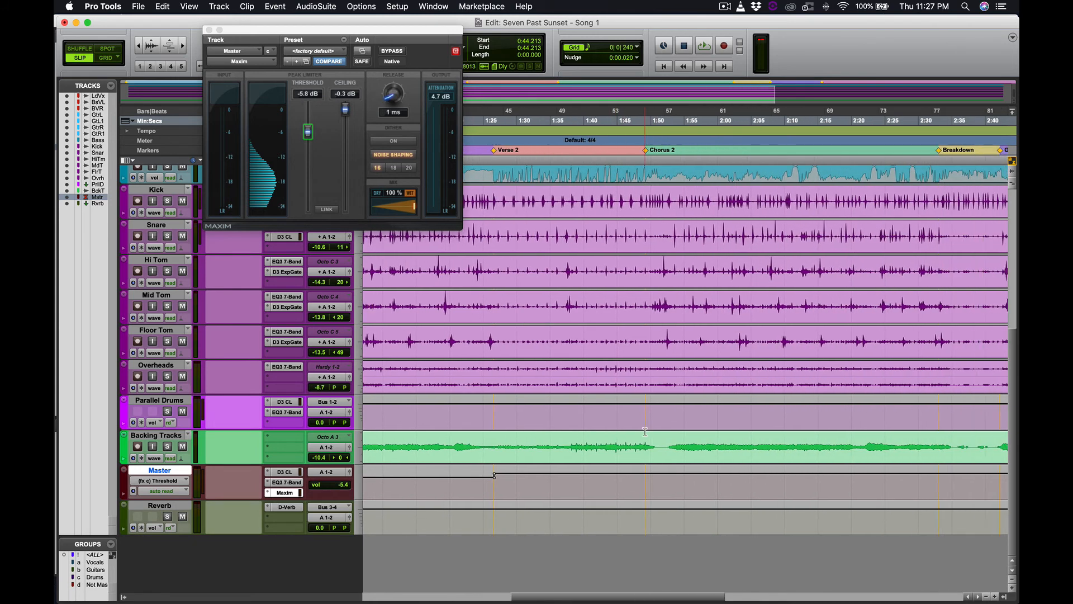
scroll(644, 432, right, 3)
scroll(644, 431, right, 2)
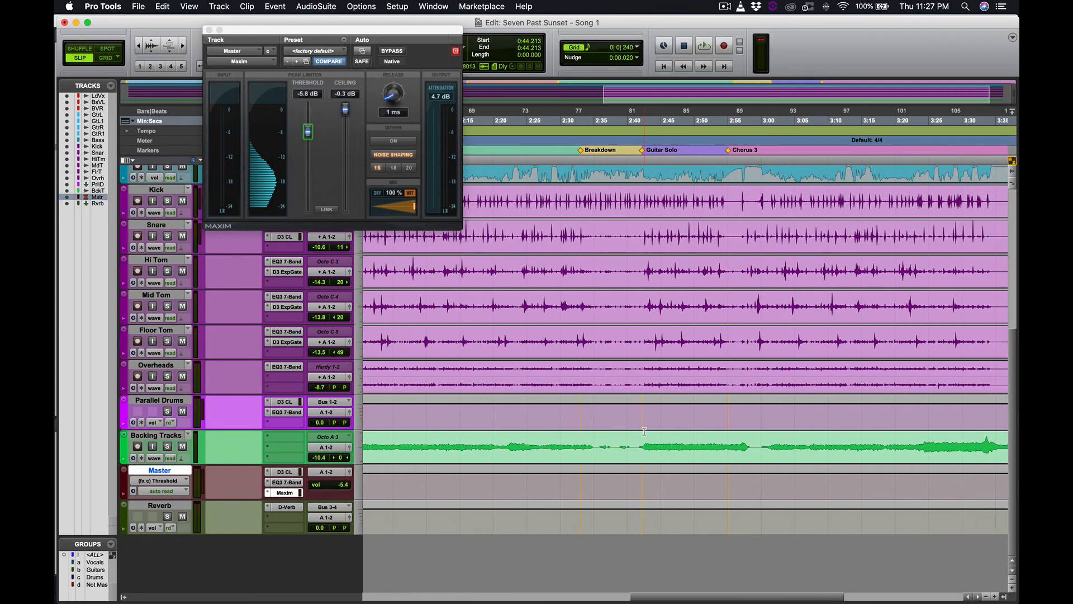
scroll(644, 432, left, 4)
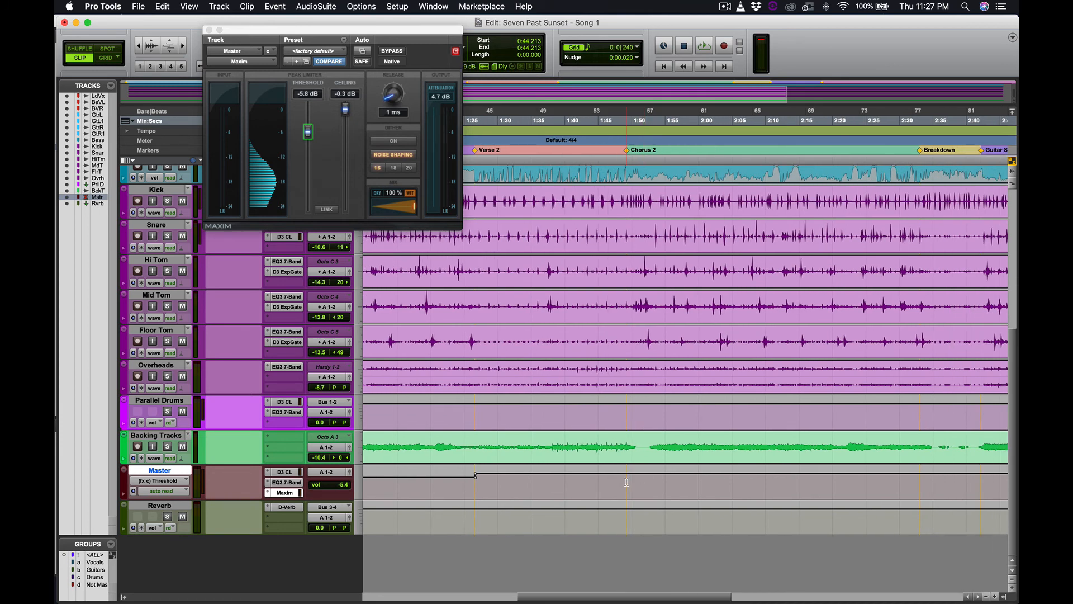
drag(627, 482, 920, 486)
drag(682, 465, 680, 469)
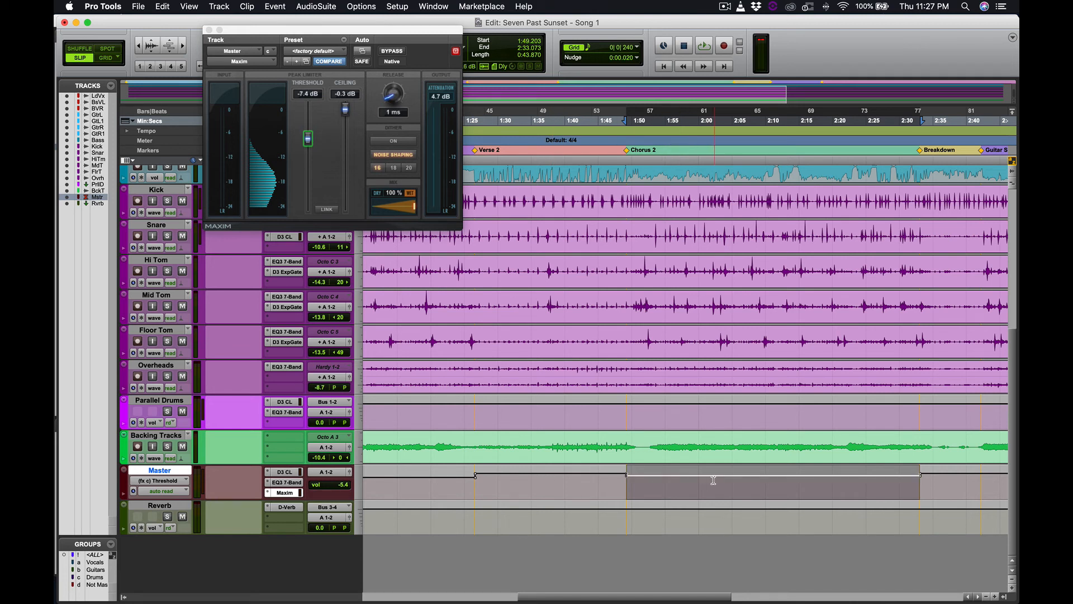
click(475, 475)
drag(664, 471, 663, 473)
scroll(671, 473, right, 15)
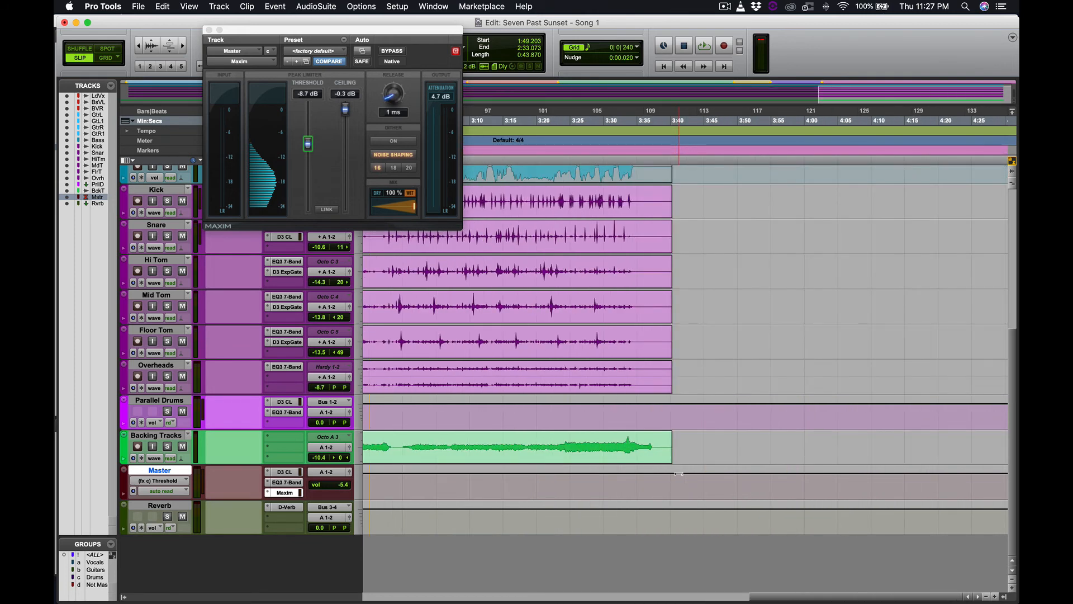
scroll(679, 473, left, 15)
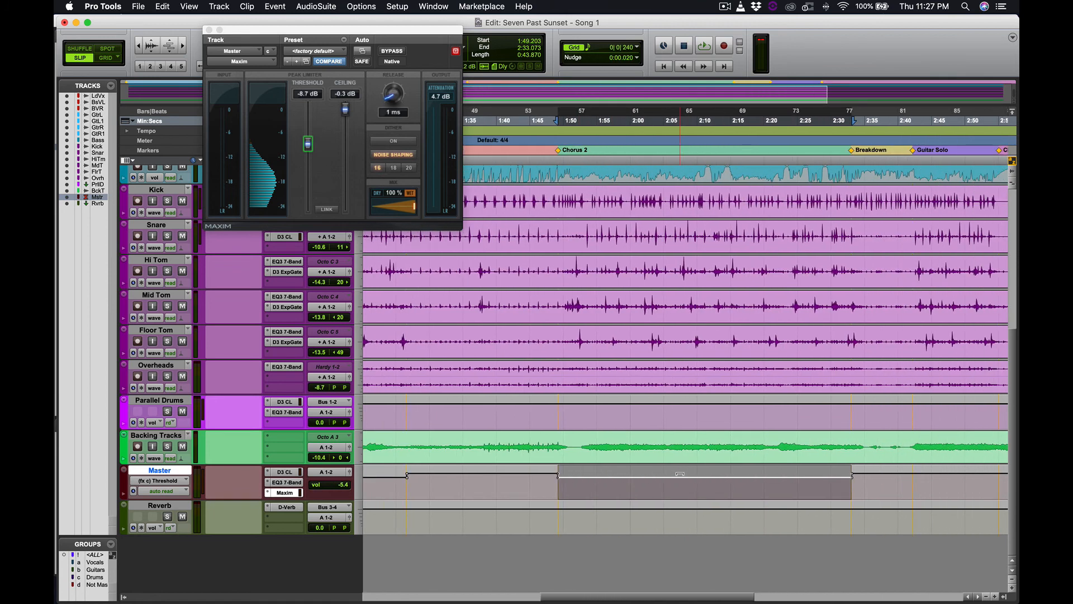
- Lower the Master track's whole Maxim threshold automation line slightly and raise its Chorus 2 section to -9.1 dB
scroll(679, 473, right, 6)
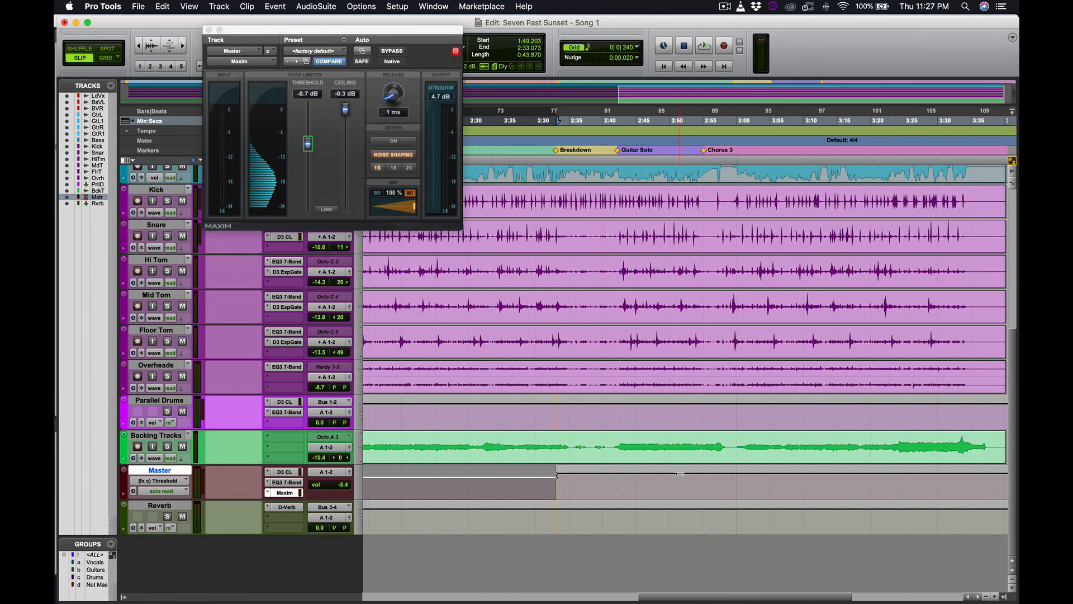
scroll(679, 474, right, 2)
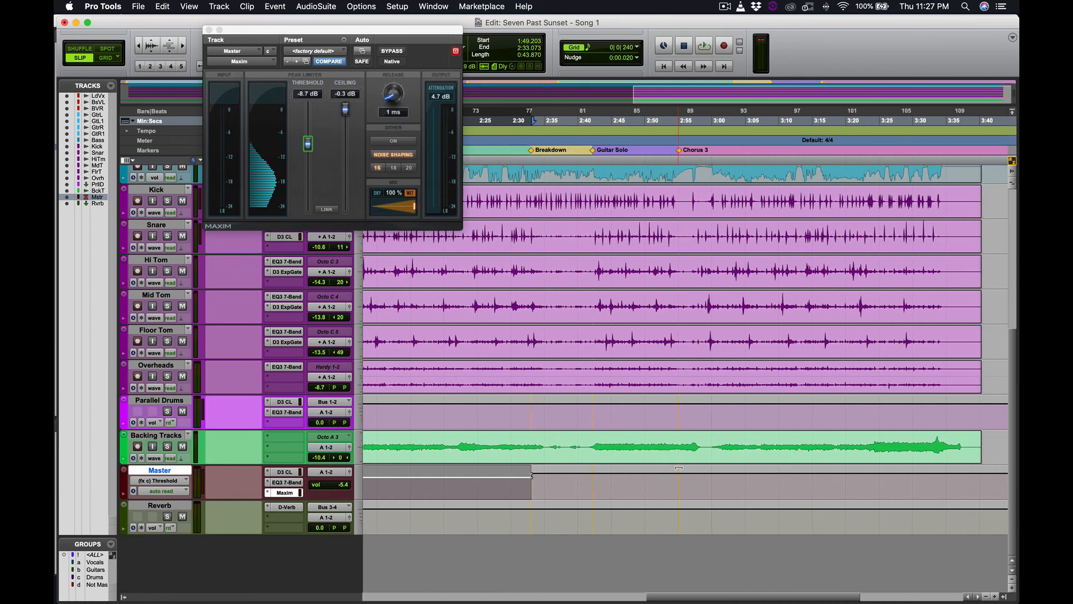
drag(678, 468, 679, 474)
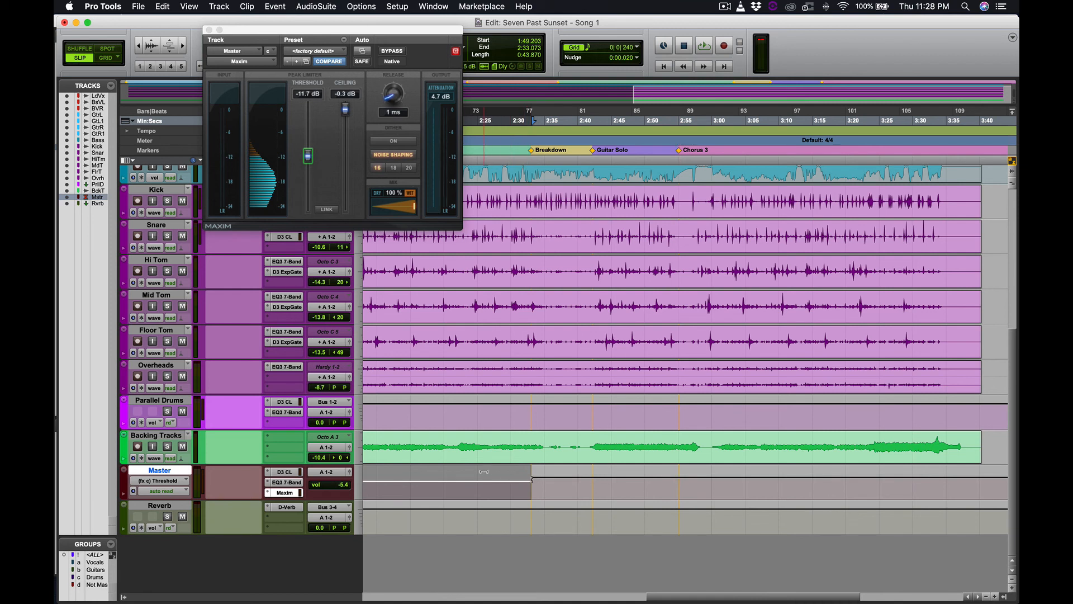
drag(485, 469, 486, 468)
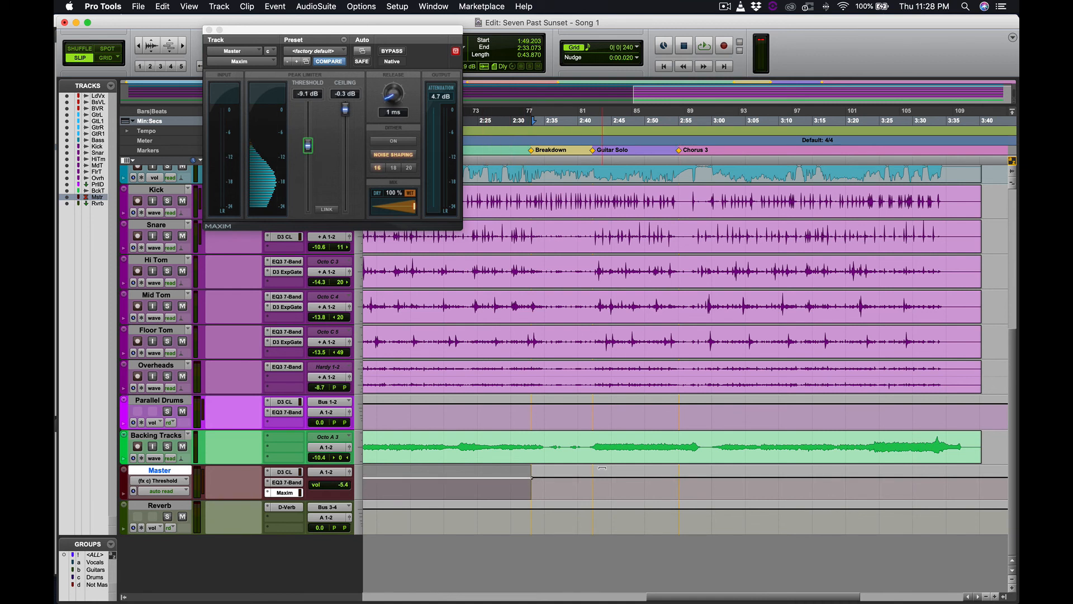
- Close the Maxim window and look over the Master track's threshold automation from the intro through the choruses
scroll(604, 467, right, 10)
scroll(604, 467, left, 20)
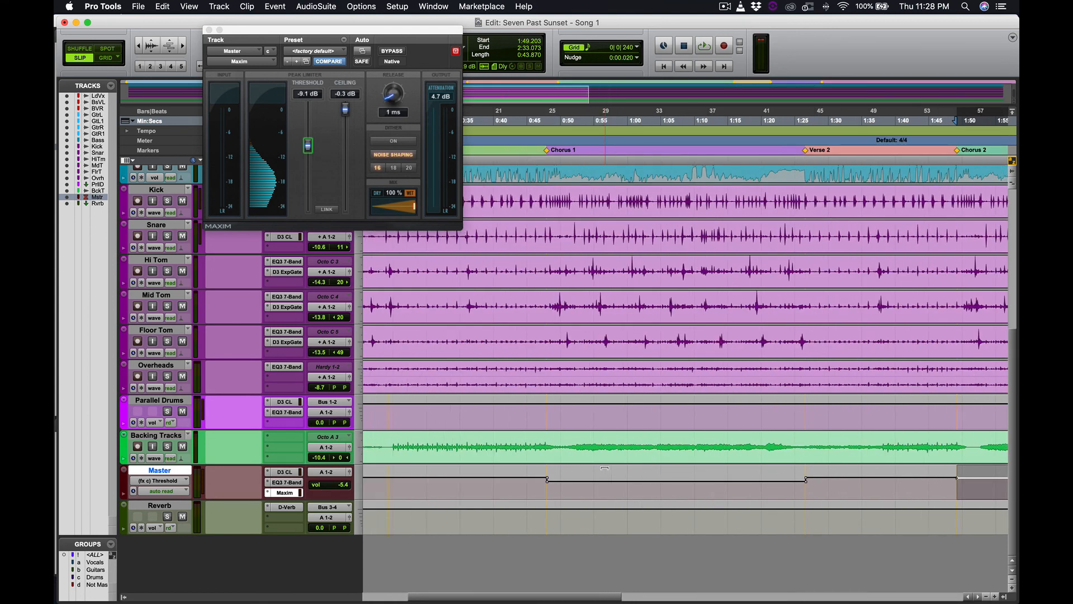
click(529, 446)
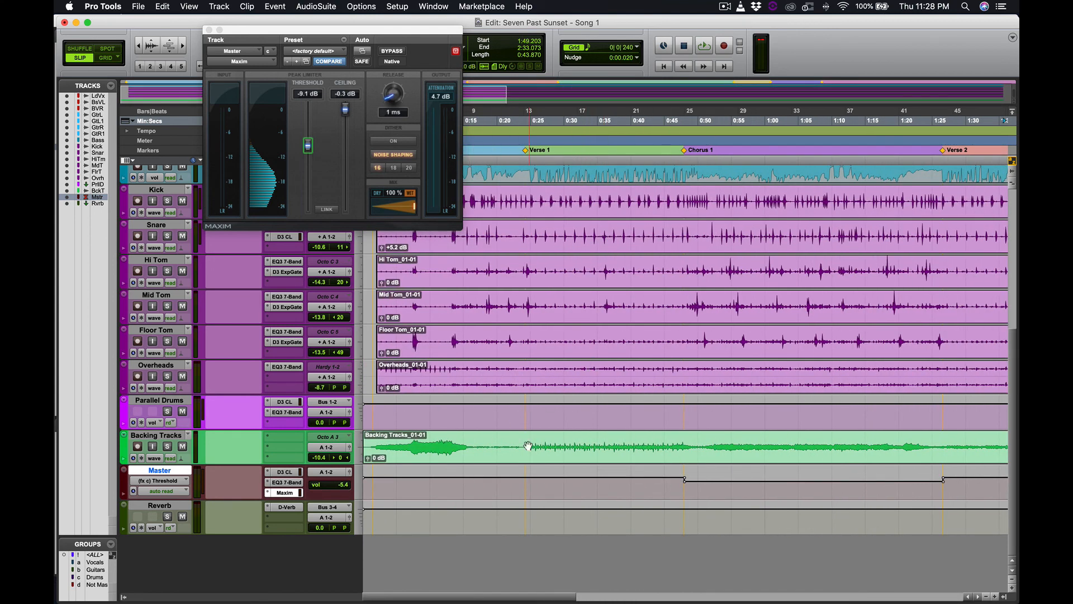
scroll(630, 424, right, 4)
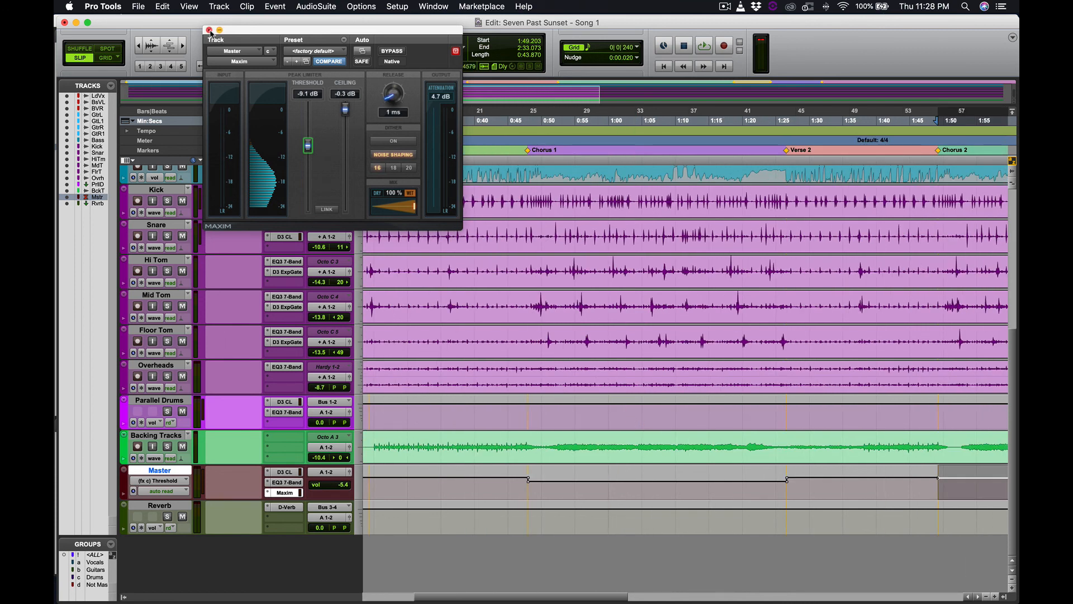
click(210, 31)
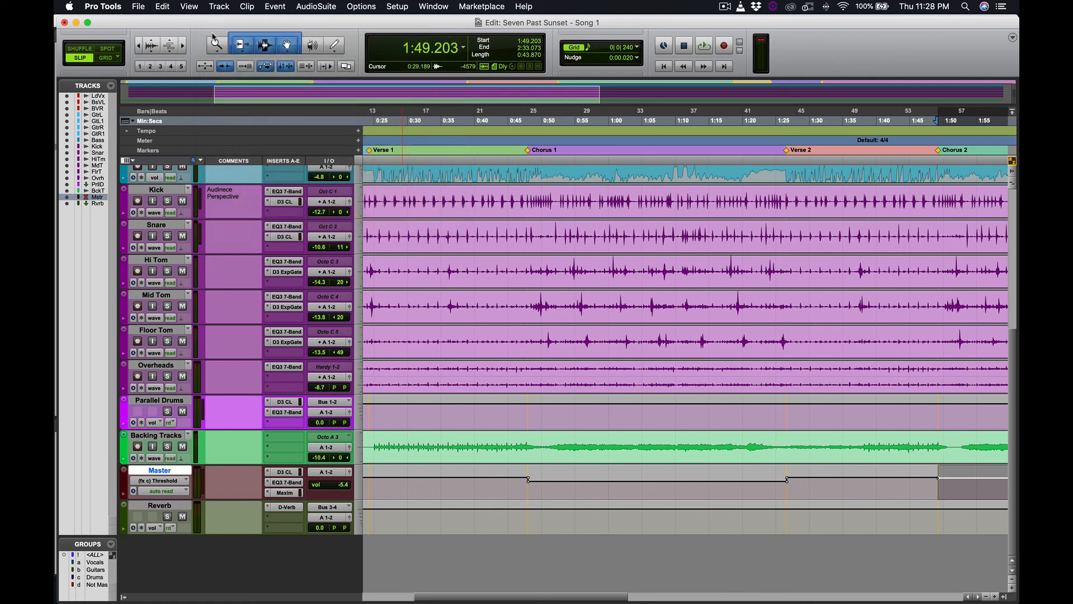
scroll(595, 317, right, 2)
scroll(596, 317, right, 10)
scroll(592, 315, up, 1)
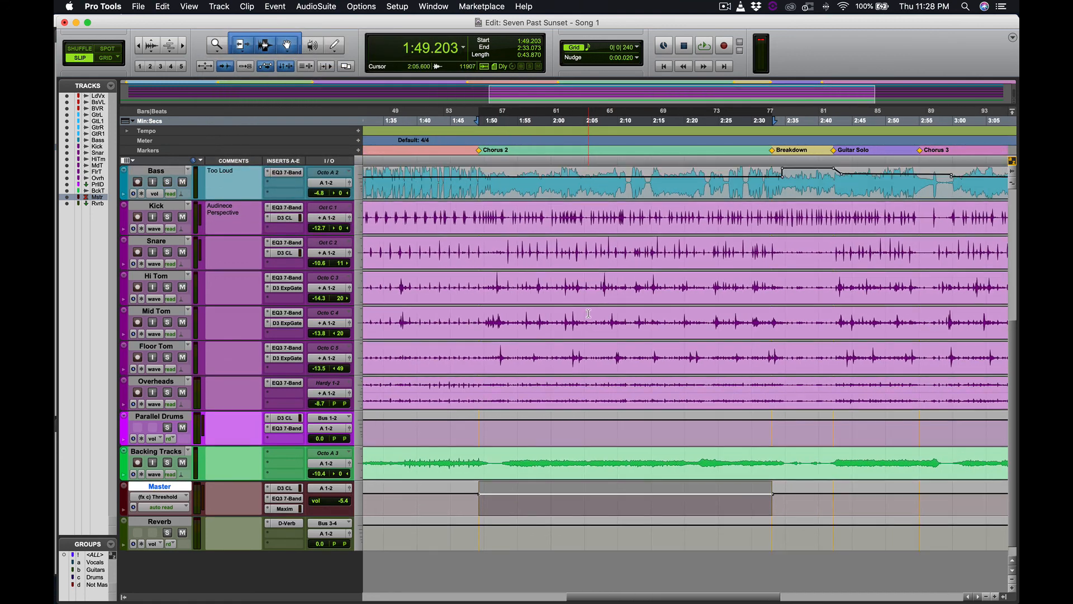
scroll(588, 313, left, 15)
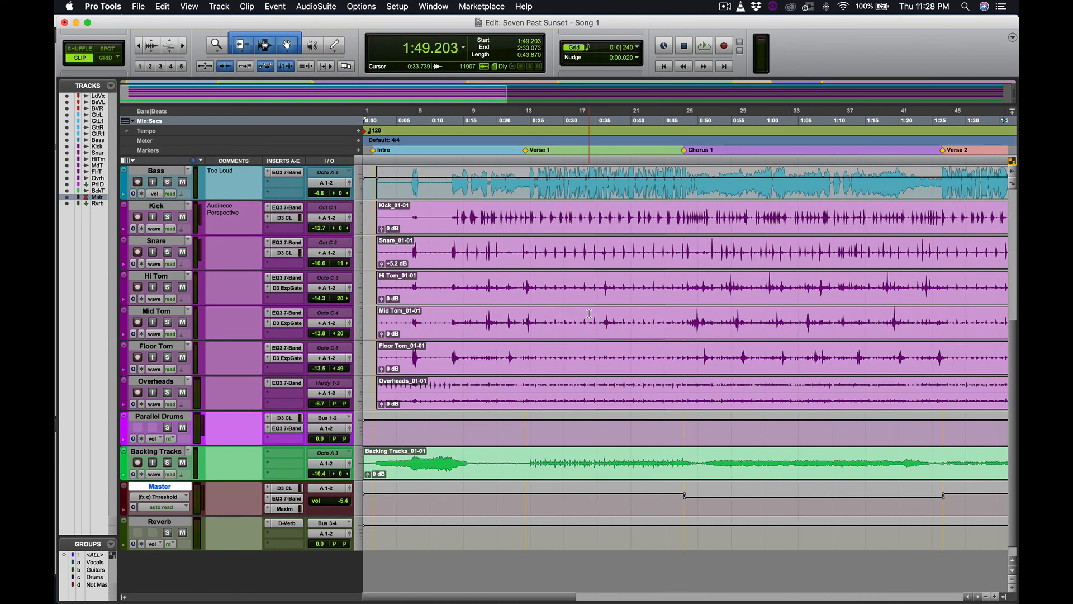